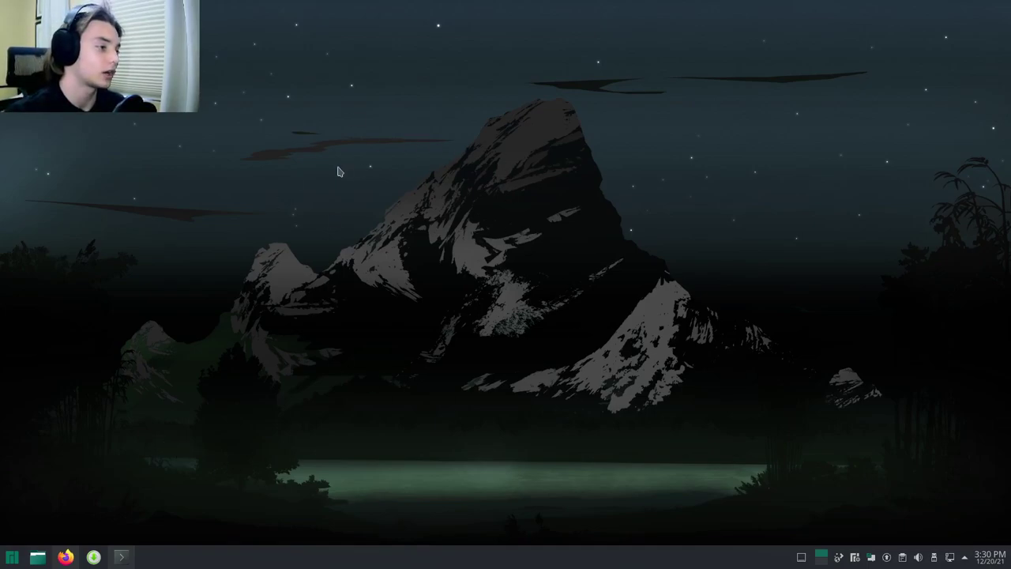
- Switch to Firefox and look over the wiki home page of the alvr-org/ALVR GitHub repository, then minimize the browser
{"action": "left_click", "coordinate": [66, 557]}
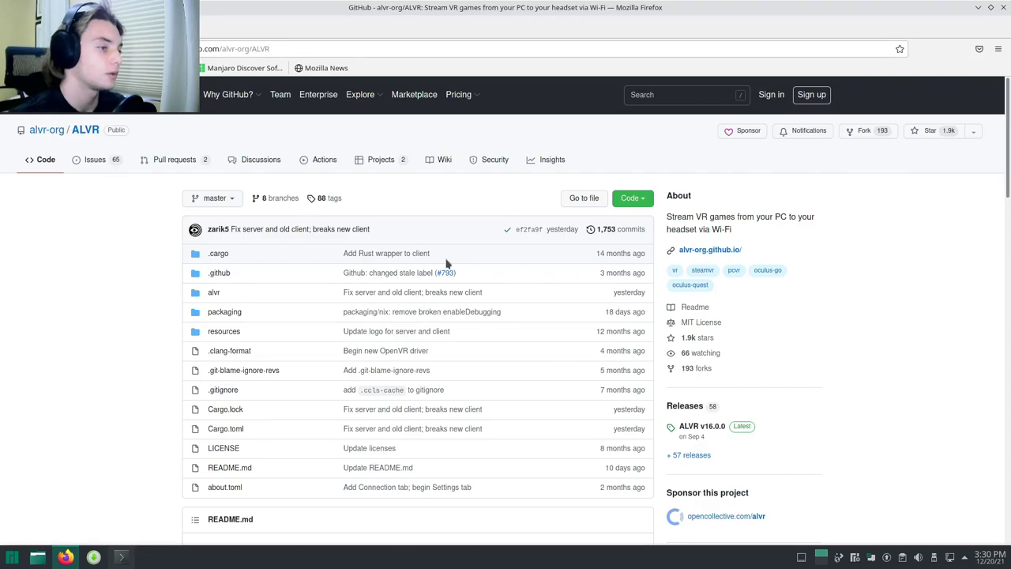
{"action": "left_click", "coordinate": [442, 162]}
{"action": "scroll", "coordinate": [572, 322], "scroll_direction": "down", "scroll_amount": 3}
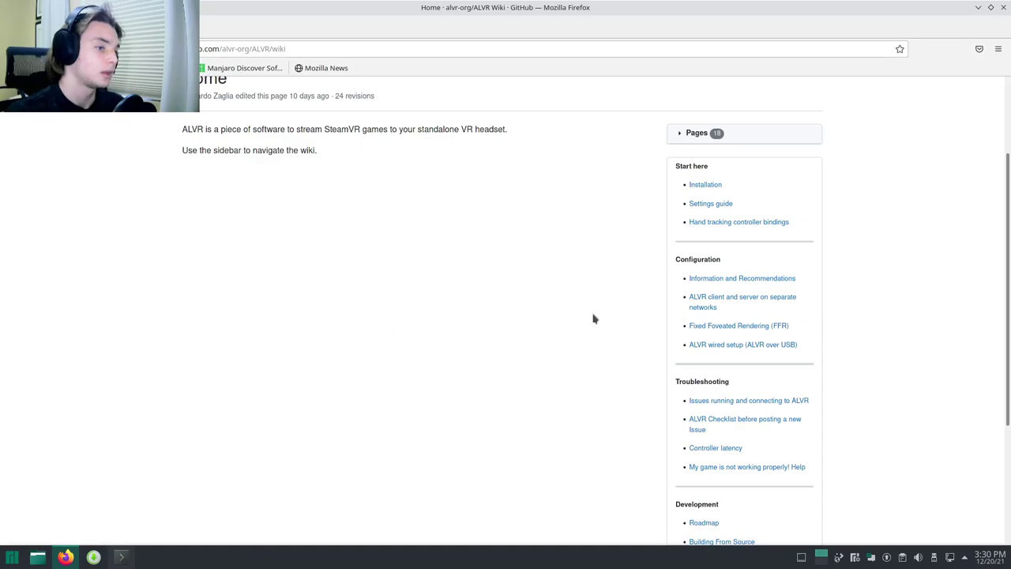
{"action": "scroll", "coordinate": [496, 320], "scroll_direction": "up", "scroll_amount": 3}
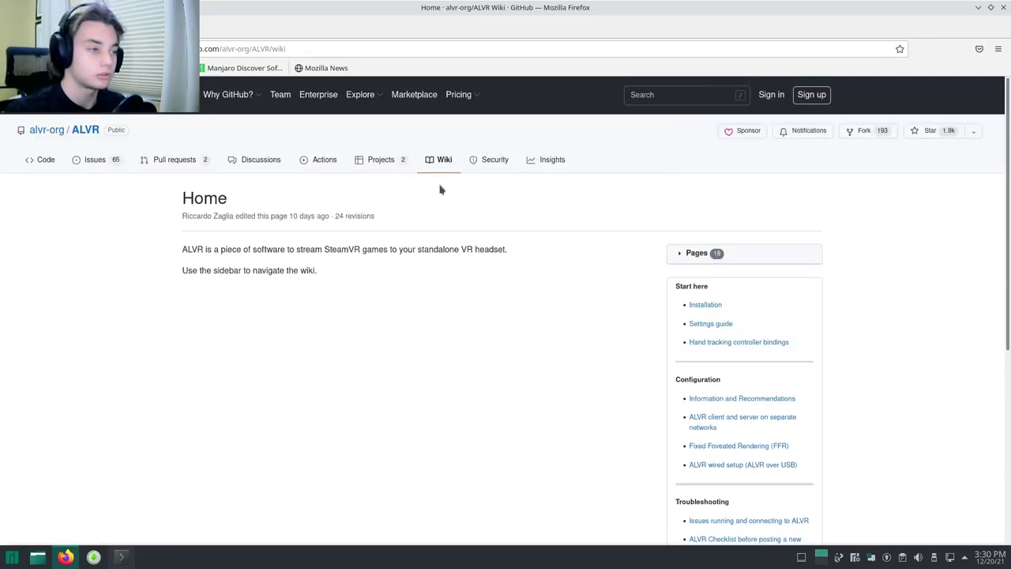
{"action": "scroll", "coordinate": [401, 221], "scroll_direction": "down", "scroll_amount": 1}
{"action": "scroll", "coordinate": [401, 221], "scroll_direction": "up", "scroll_amount": 1}
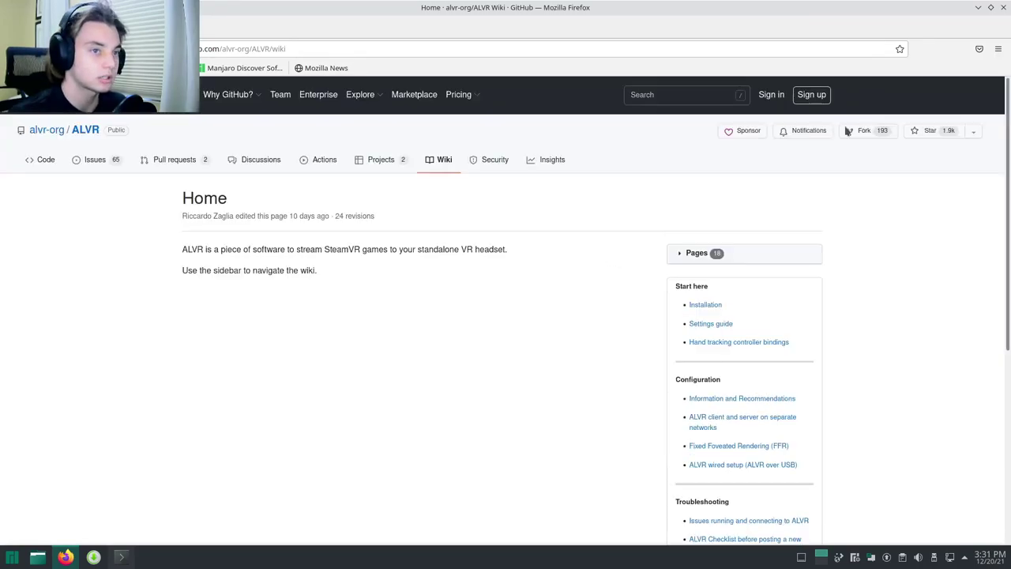
{"action": "left_click", "coordinate": [978, 7]}
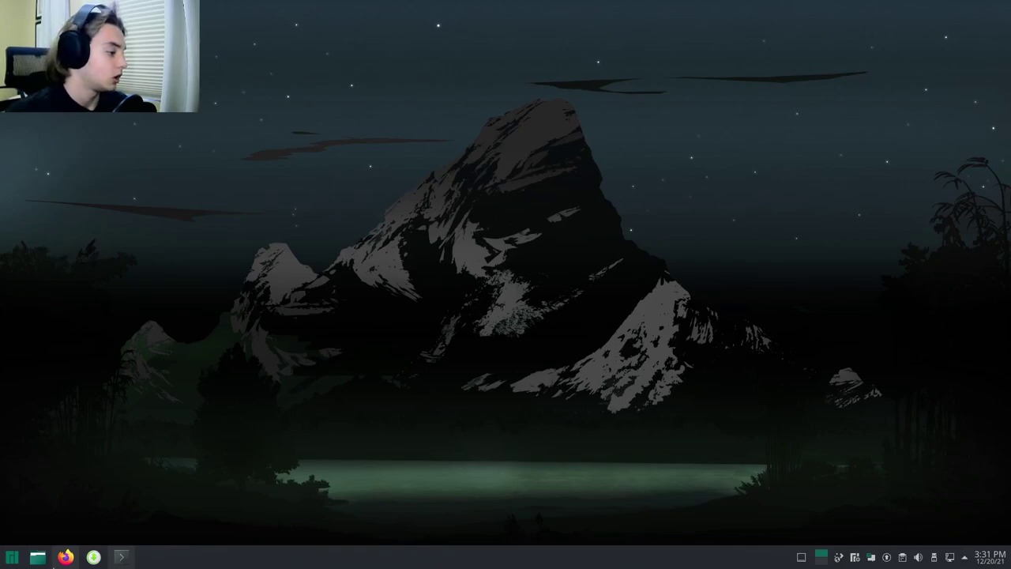
- Switch to Konsole and run the command sudo pacman -S base-devel
{"action": "left_click", "coordinate": [123, 559]}
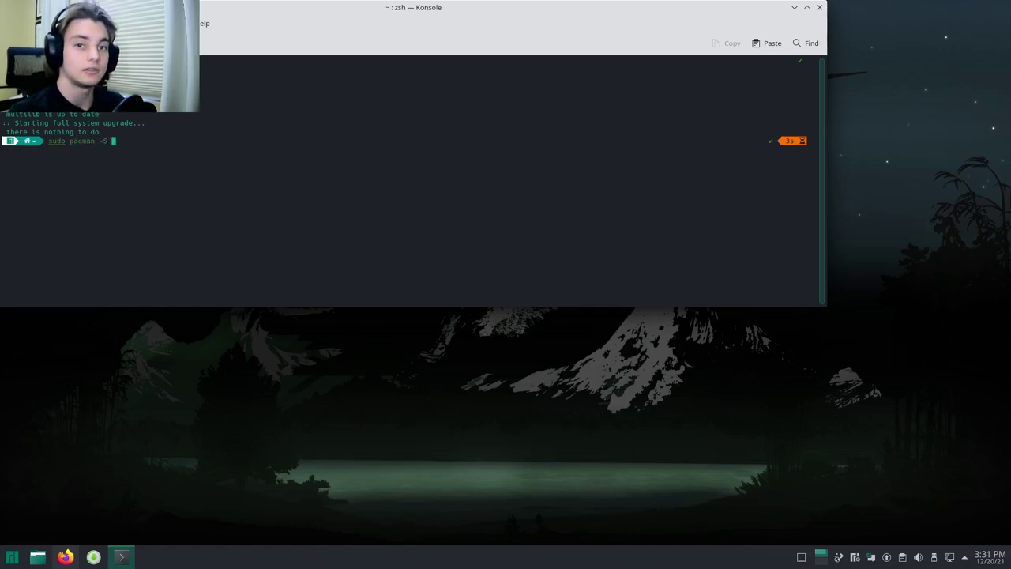
{"action": "type", "text": "se"}
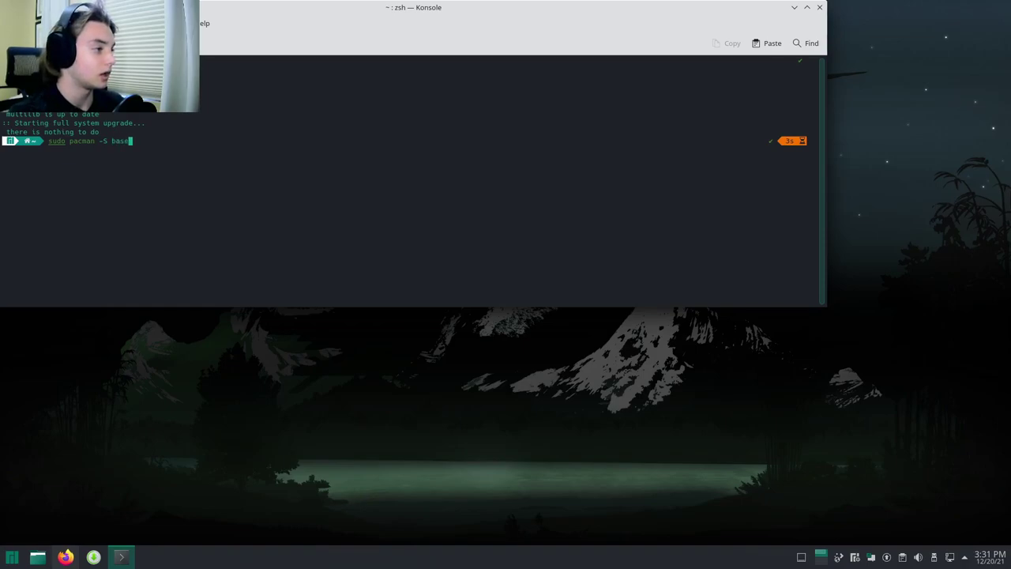
{"action": "type", "text": "-devve"}
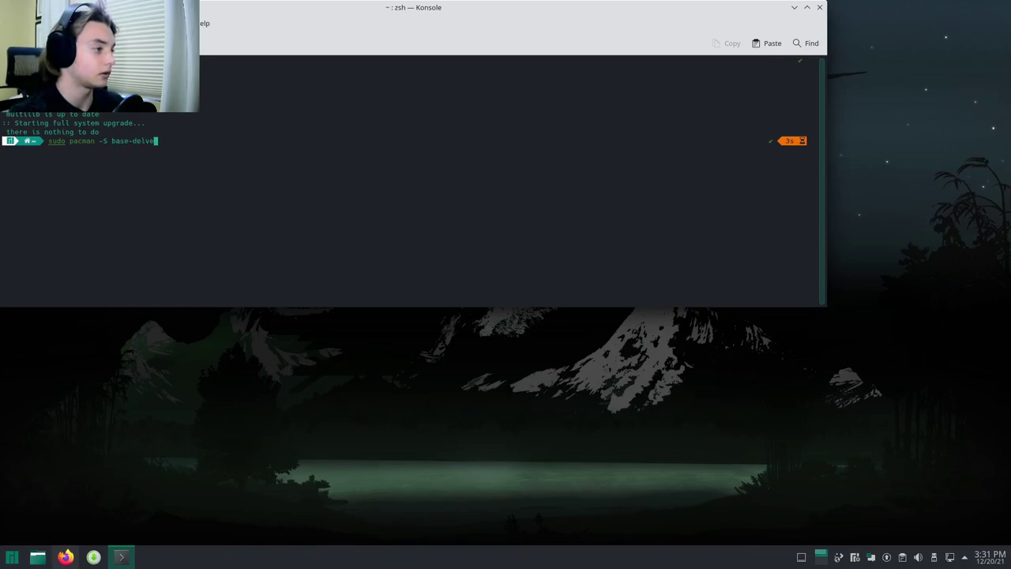
{"action": "key", "text": "BackSpace"}
{"action": "key", "text": "BackSpace"}
{"action": "key", "text": "BackSpace"}
{"action": "type", "text": "vel"}
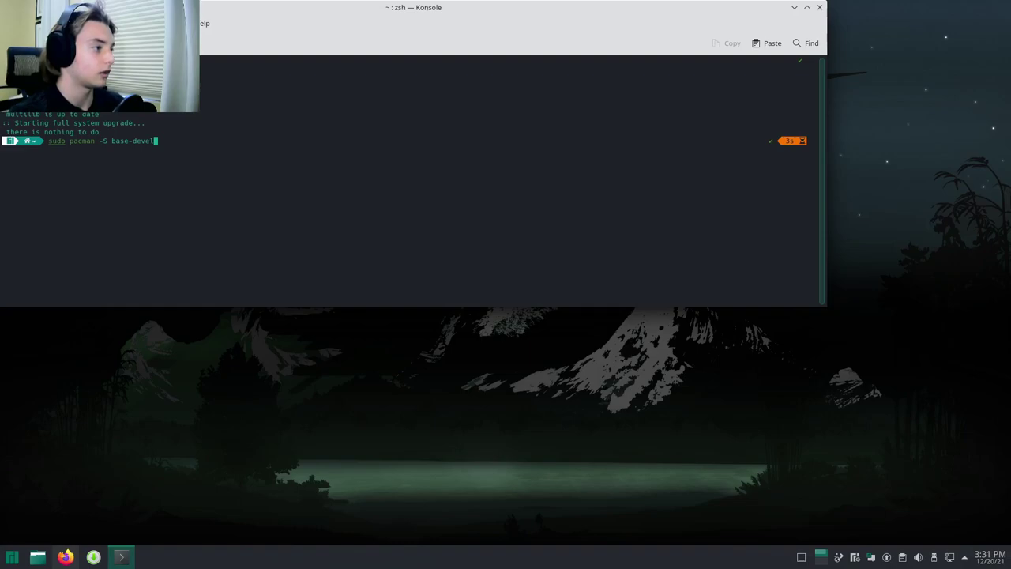
{"action": "key", "text": "Return"}
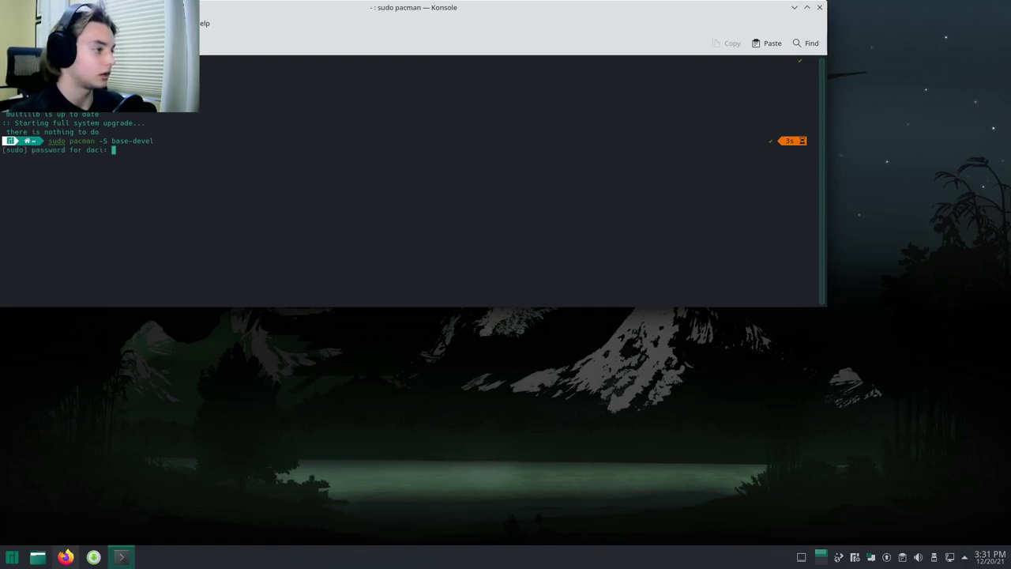
- Enter the sudo account password and agree to proceed with the base-devel installation
{"action": "key", "text": "Return"}
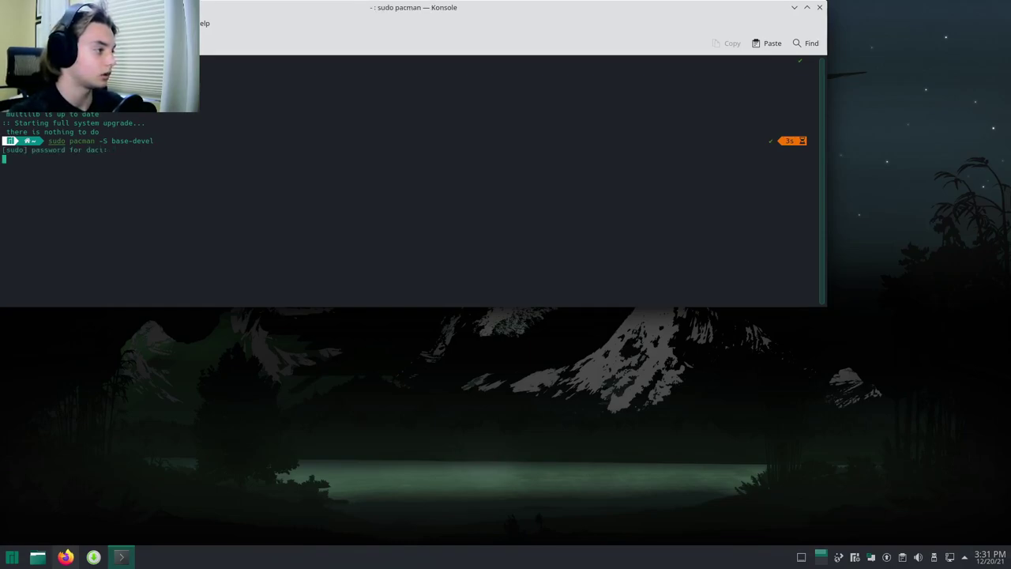
{"action": "key", "text": "Return"}
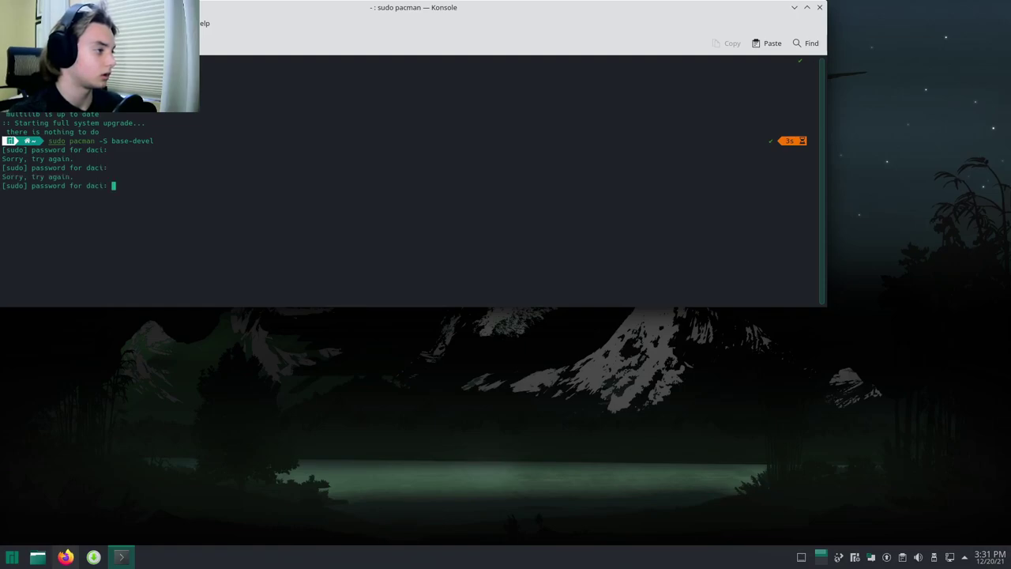
{"action": "key", "text": "Return"}
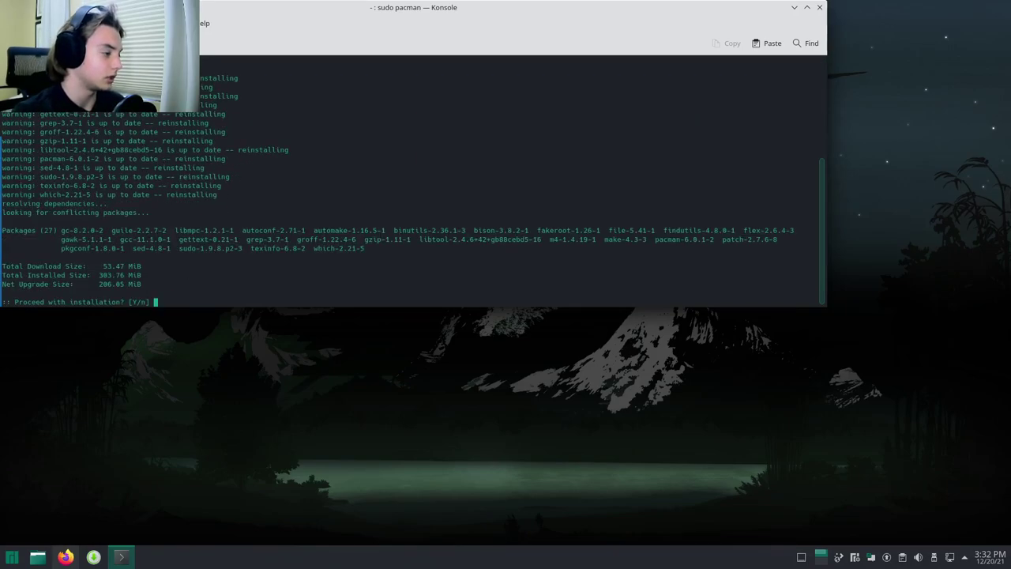
{"action": "type", "text": "y"}
{"action": "key", "text": "Return"}
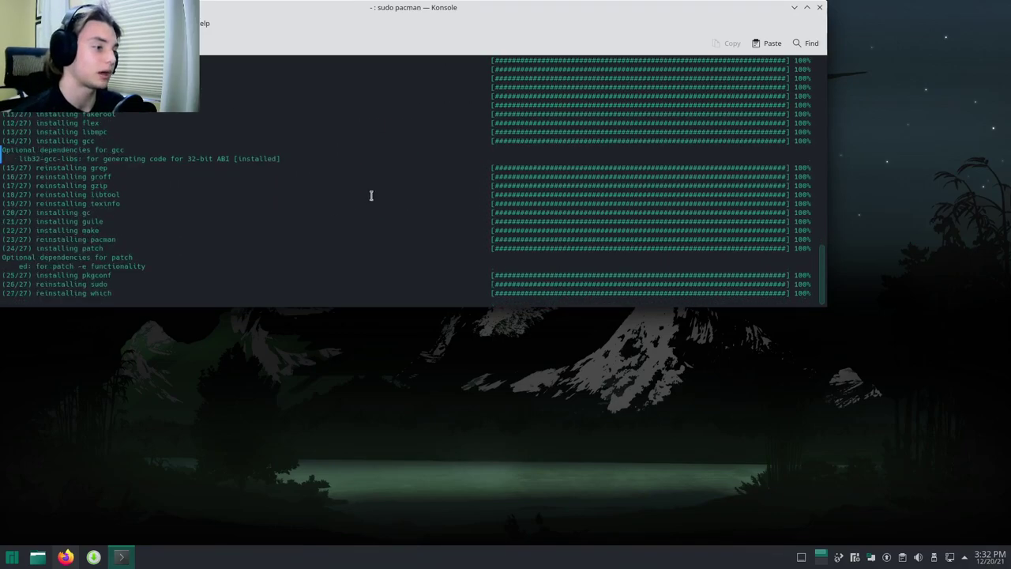
- Install the AUR helper by running sudo pacman -S yay and agree to proceed
{"action": "scroll", "coordinate": [101, 178], "scroll_direction": "up", "scroll_amount": 5}
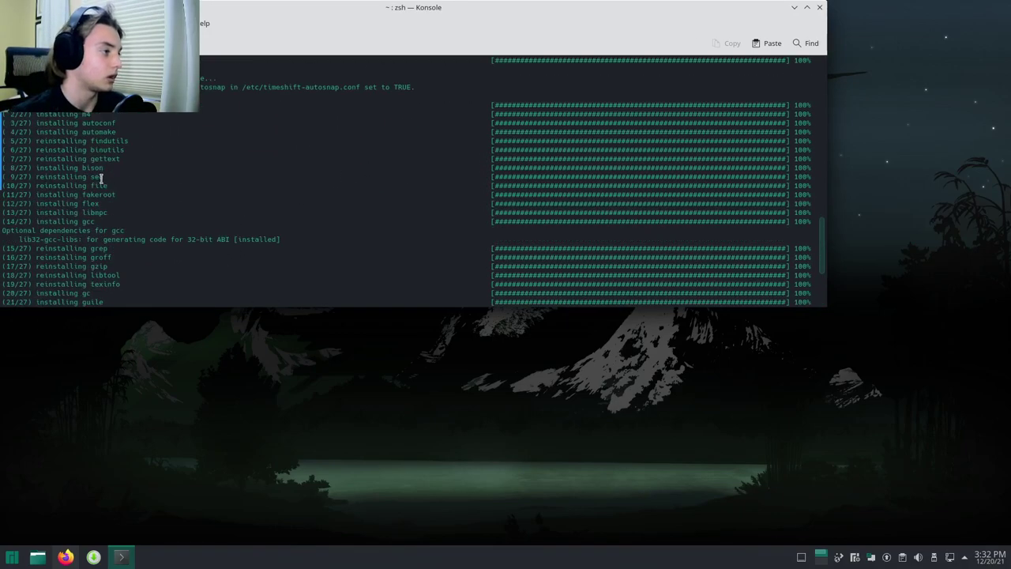
{"action": "scroll", "coordinate": [40, 203], "scroll_direction": "up", "scroll_amount": 5}
{"action": "scroll", "coordinate": [40, 203], "scroll_direction": "down", "scroll_amount": 8}
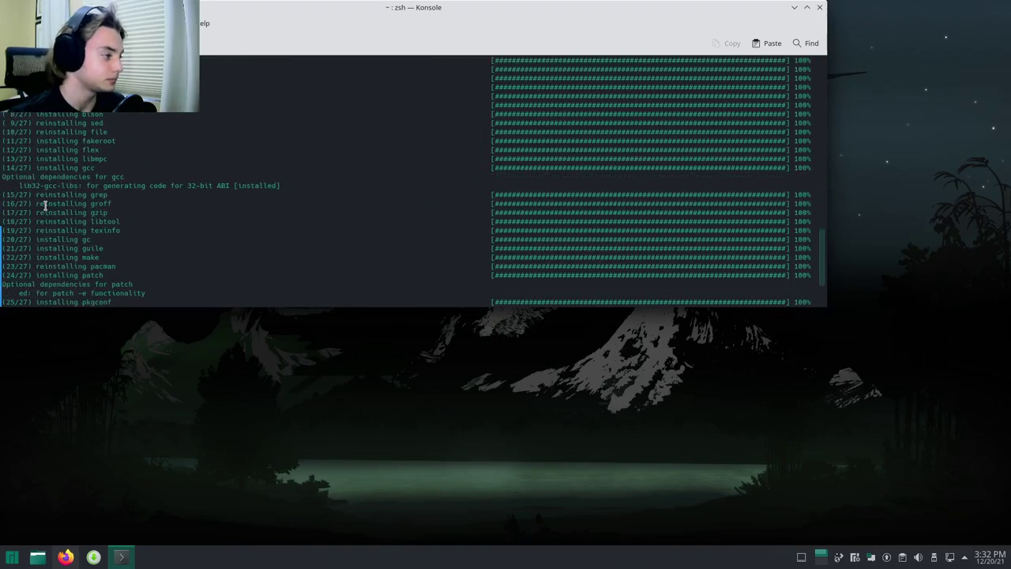
{"action": "scroll", "coordinate": [45, 205], "scroll_direction": "down", "scroll_amount": 3}
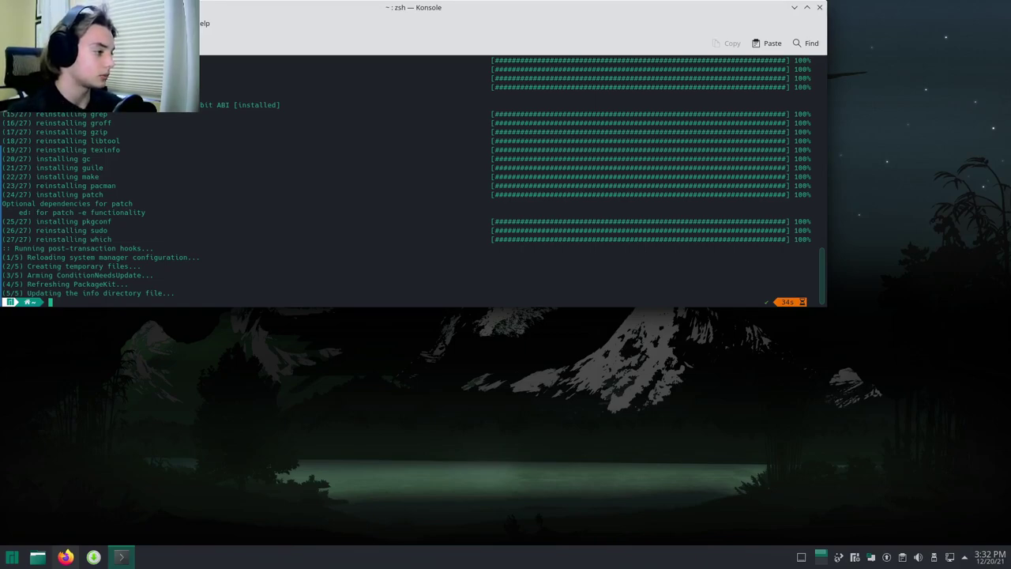
{"action": "type", "text": "sudo pacman "}
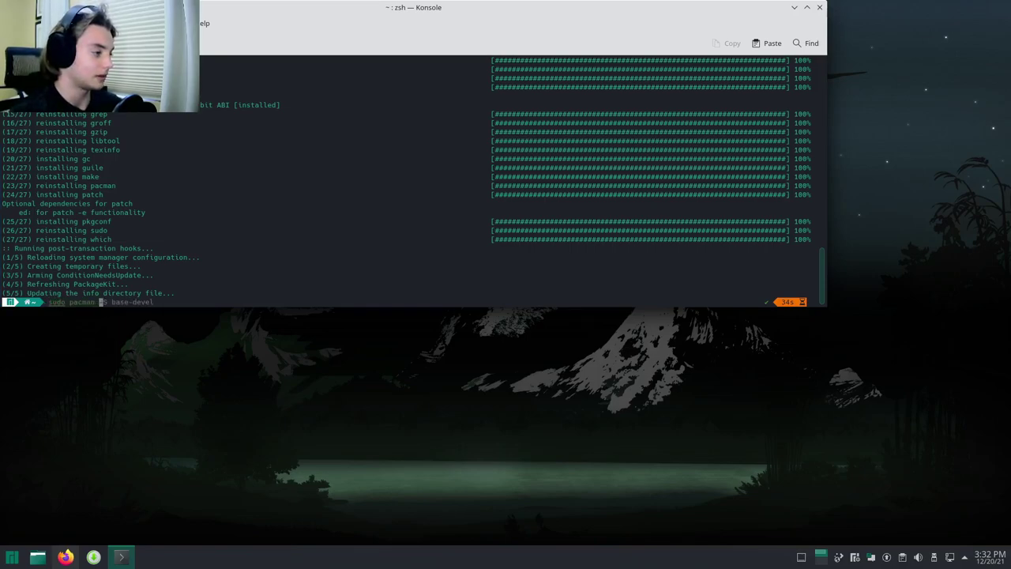
{"action": "type", "text": "-S ys"}
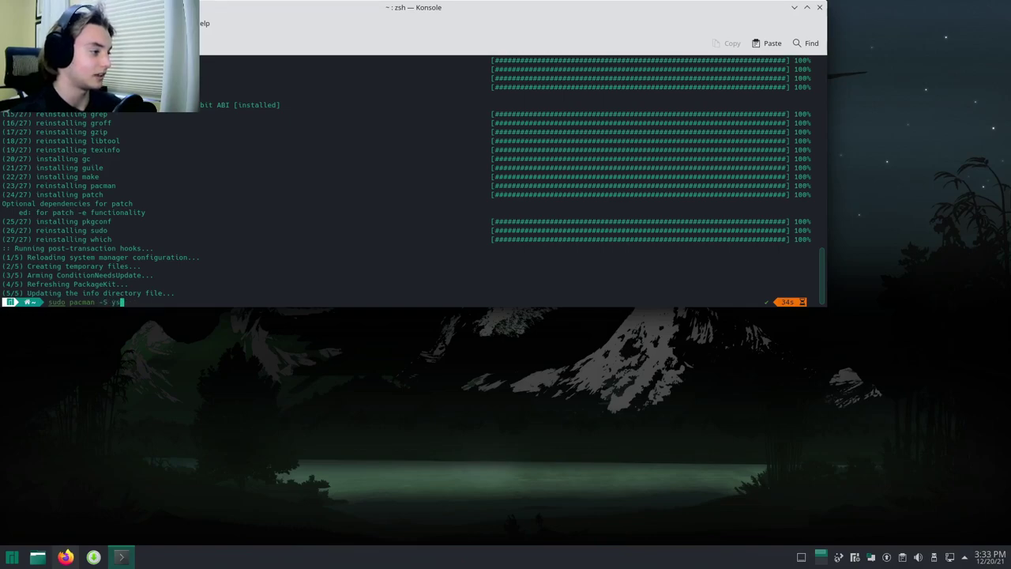
{"action": "key", "text": "BackSpace"}
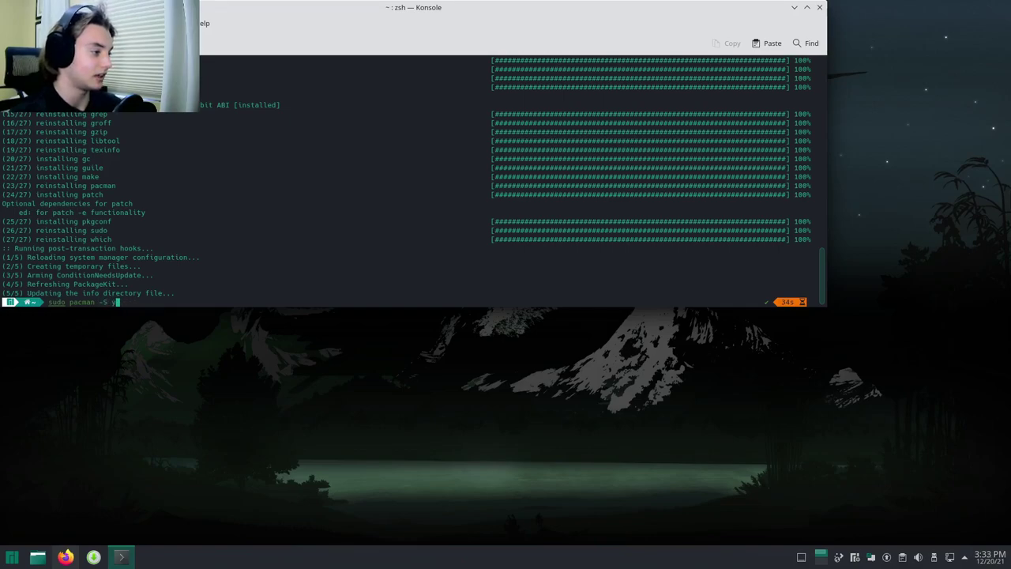
{"action": "type", "text": "ay"}
{"action": "key", "text": "Return"}
{"action": "type", "text": "y"}
{"action": "key", "text": "Return"}
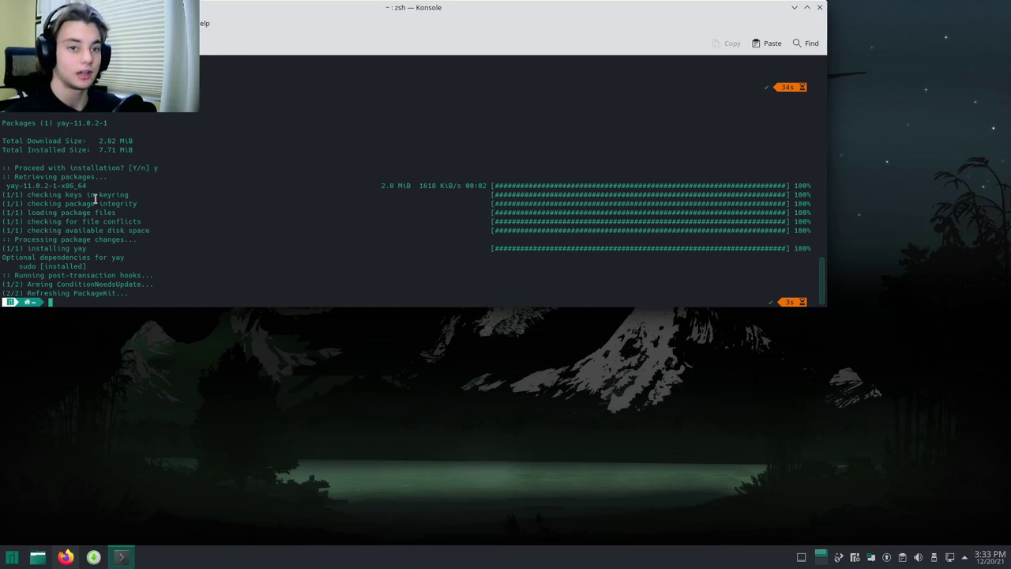
- Run yay -S alvr and accept the default providers: alvr, amdvlk as vulkan-driver and rust for cargo
{"action": "type", "text": "ya"}
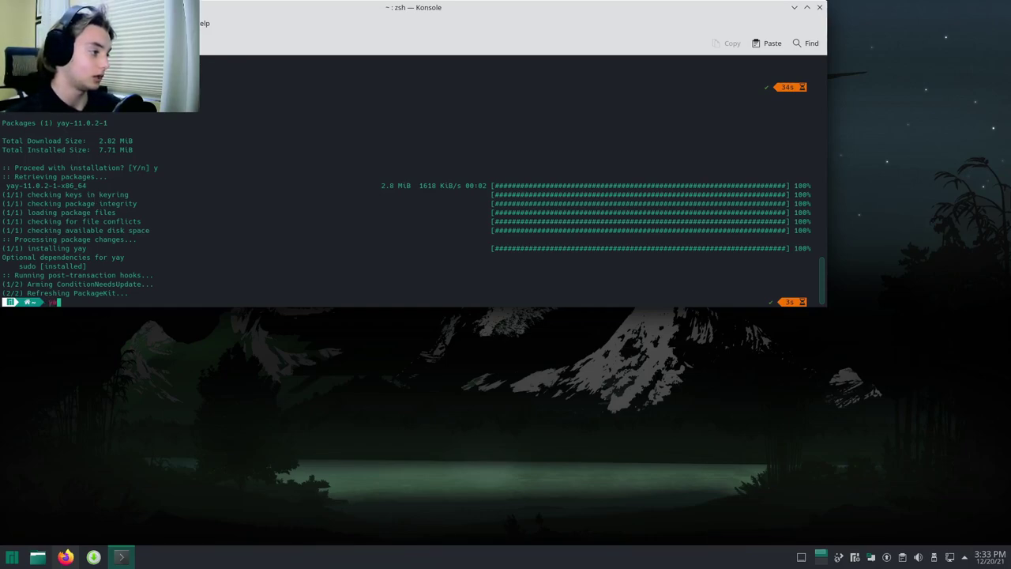
{"action": "type", "text": "y "}
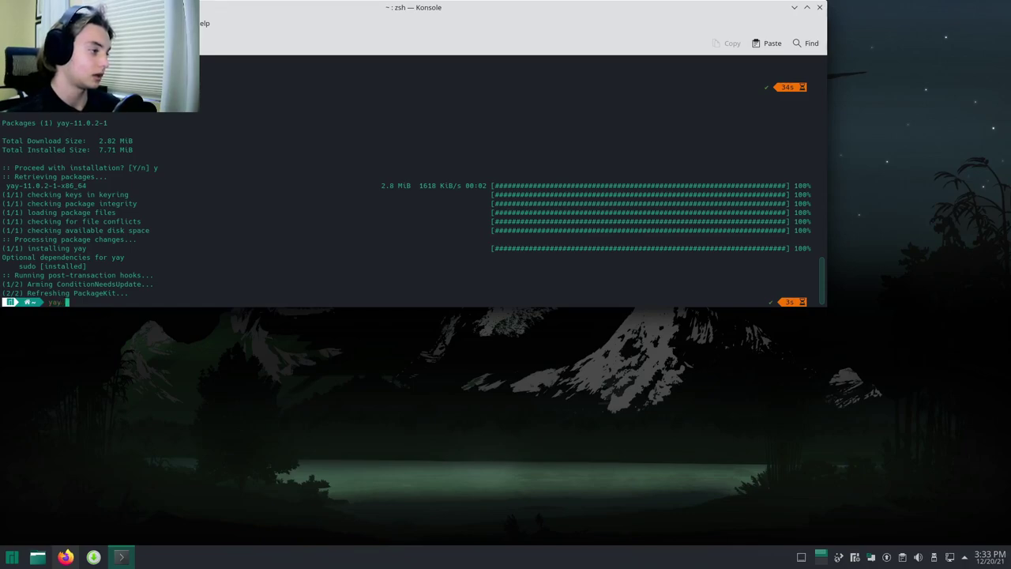
{"action": "type", "text": "-S "}
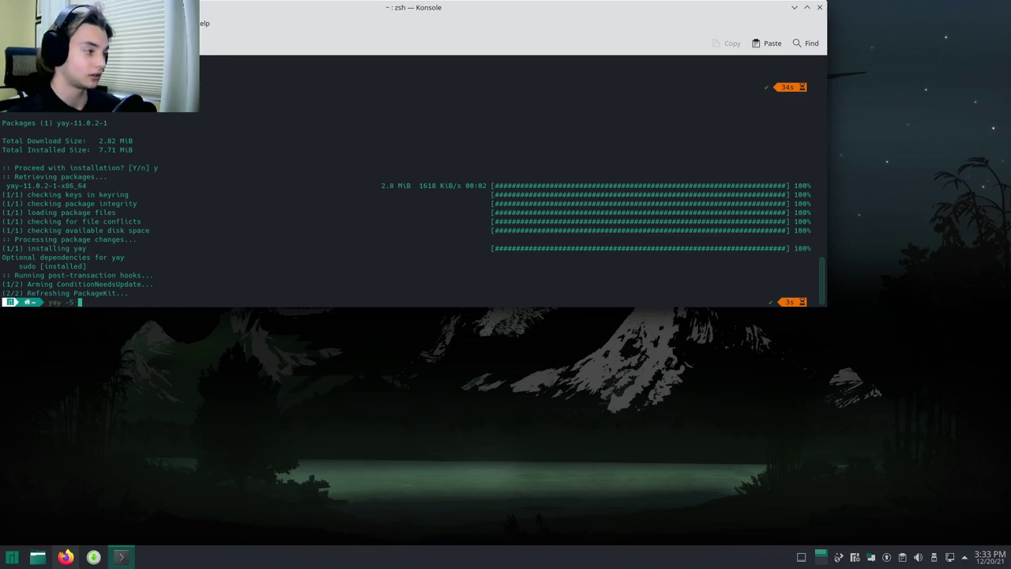
{"action": "type", "text": "alvr"}
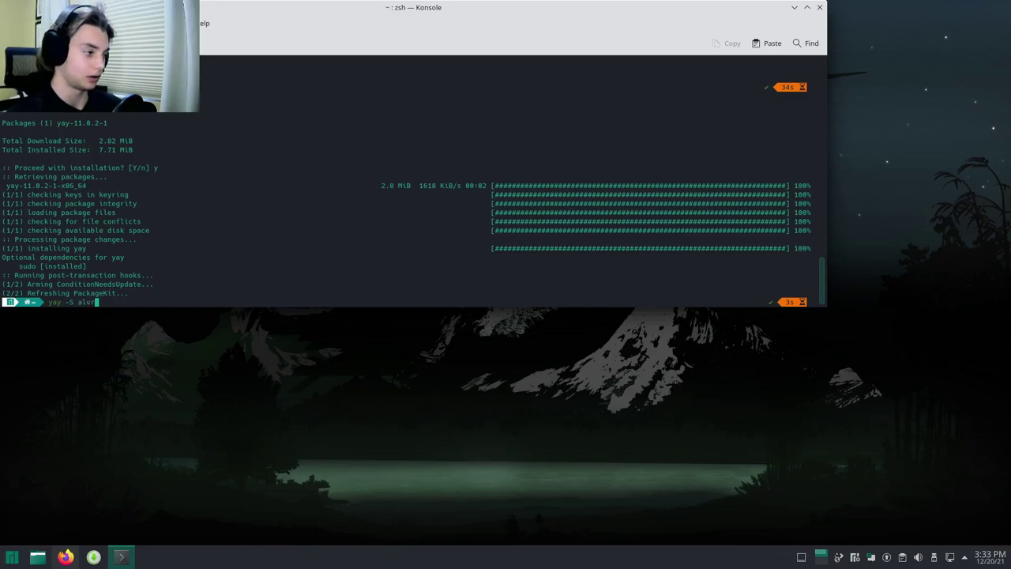
{"action": "key", "text": "Return"}
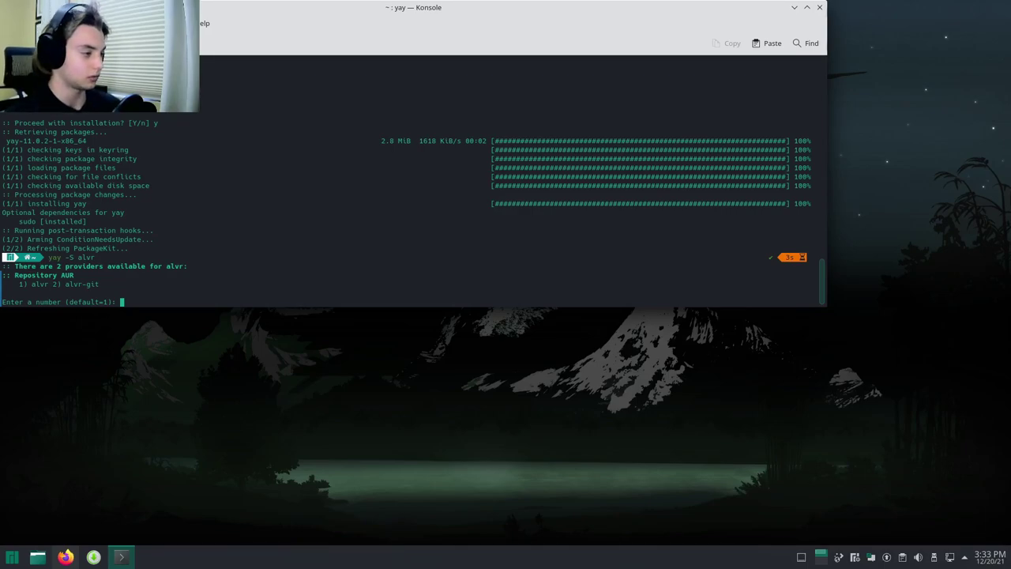
{"action": "key", "text": "Return"}
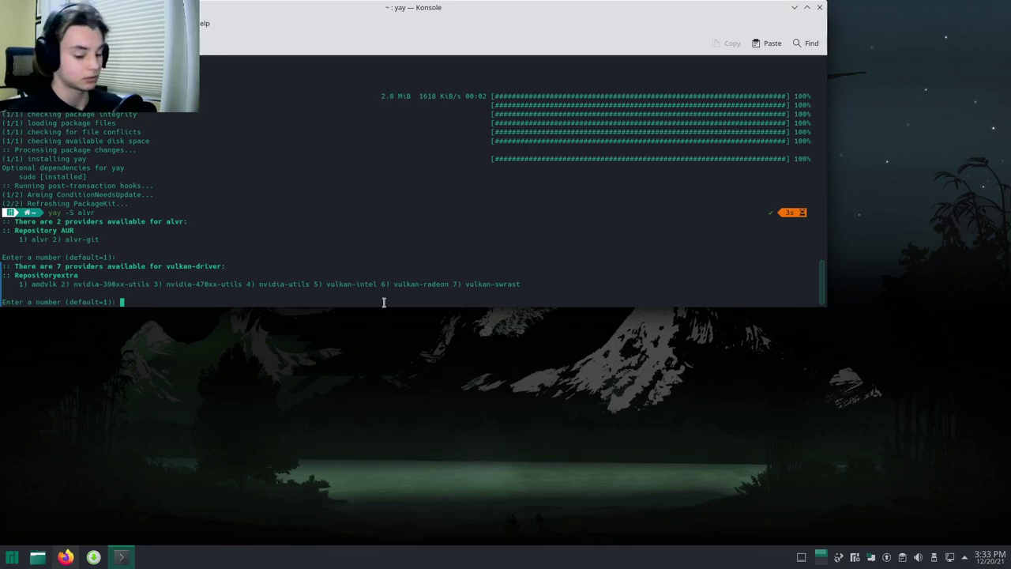
{"action": "key", "text": "Return"}
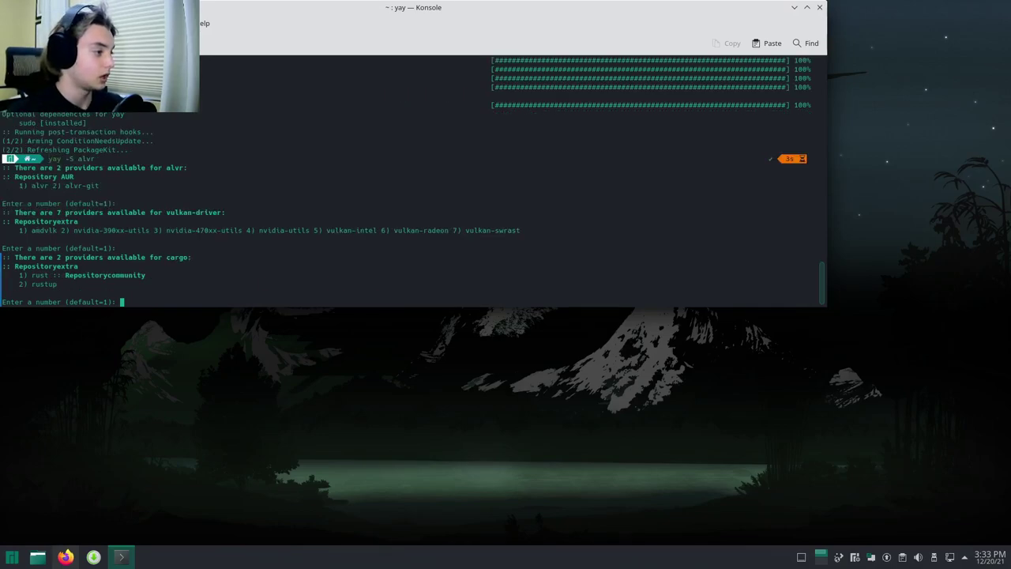
{"action": "key", "text": "Return"}
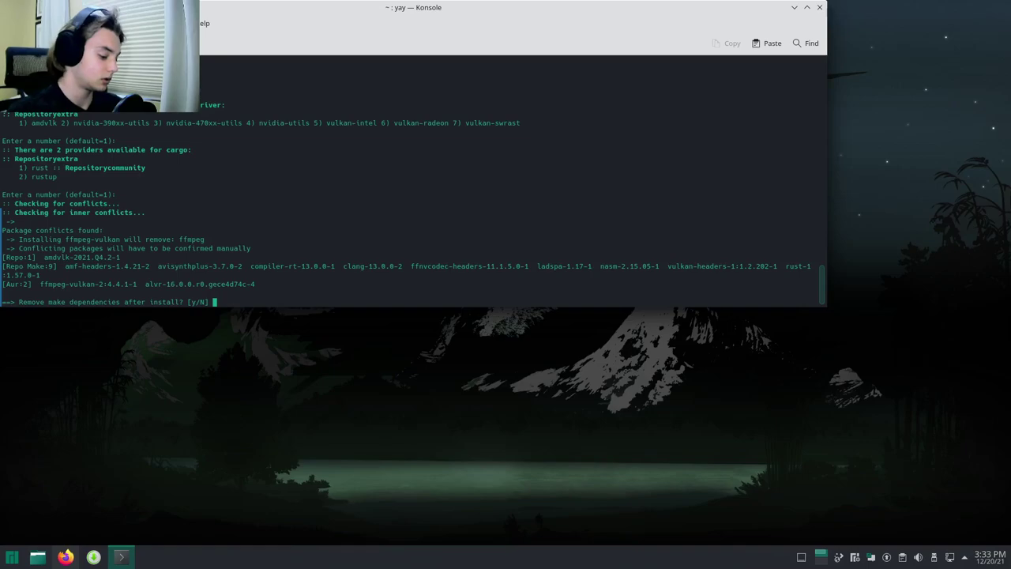
- Agree to remove make dependencies after install, show no diffs, and proceed with the ALVR dependency installation
{"action": "type", "text": "y"}
{"action": "key", "text": "Return"}
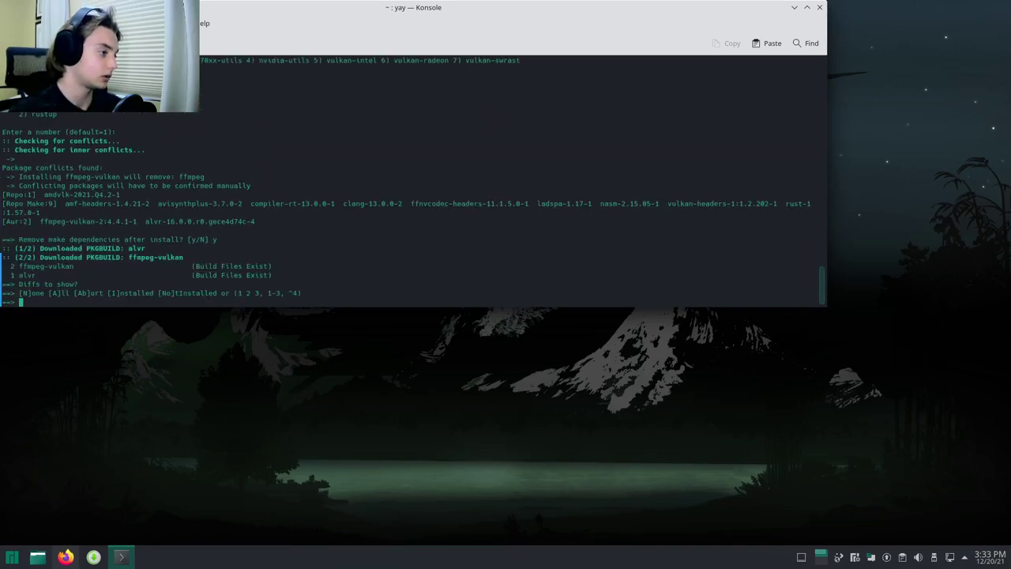
{"action": "key", "text": "Return"}
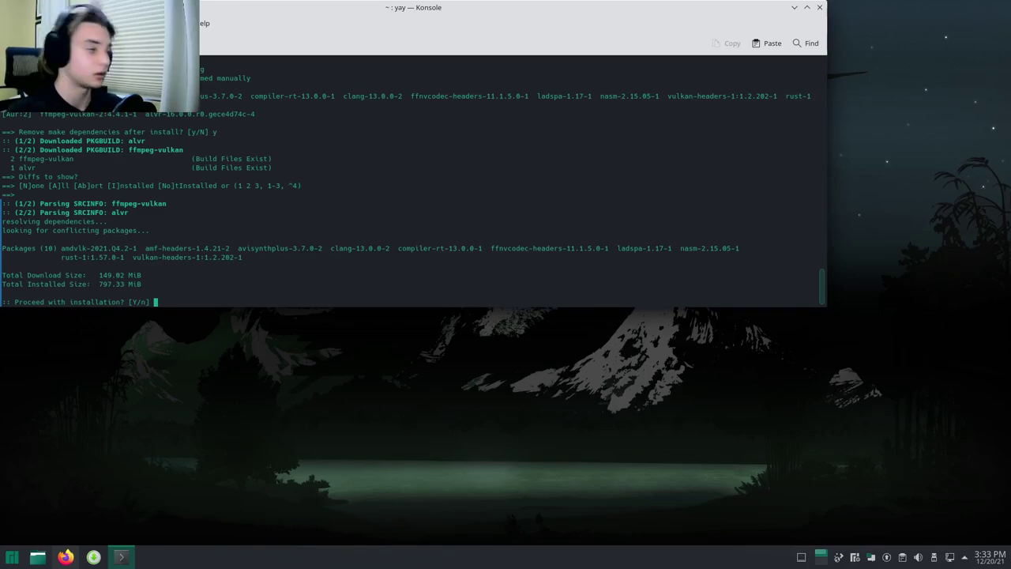
{"action": "type", "text": "y"}
{"action": "key", "text": "Return"}
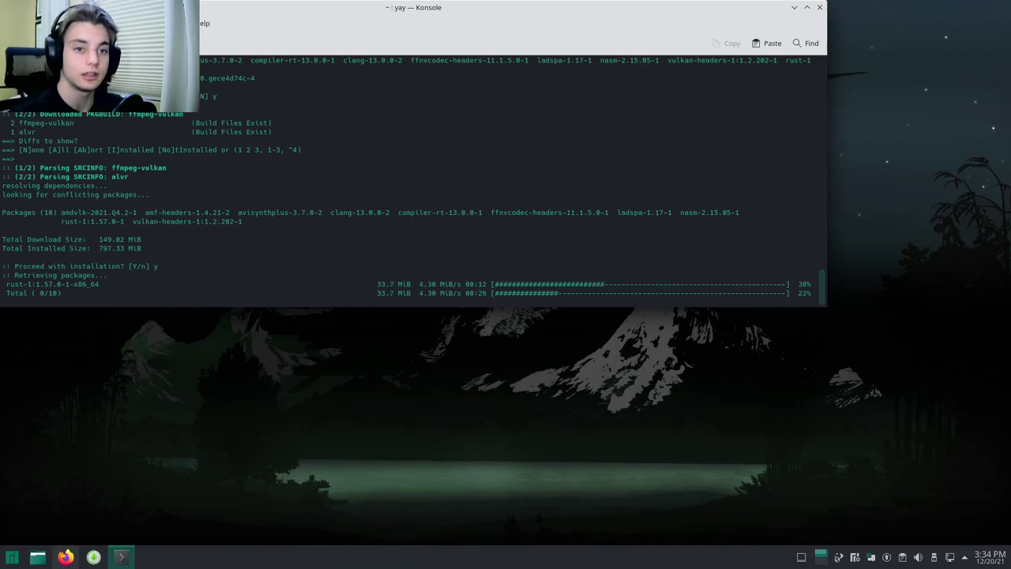
- Minimize the installing terminal, open a new Konsole window and move it away from the screen's corner
{"action": "left_click", "coordinate": [121, 557]}
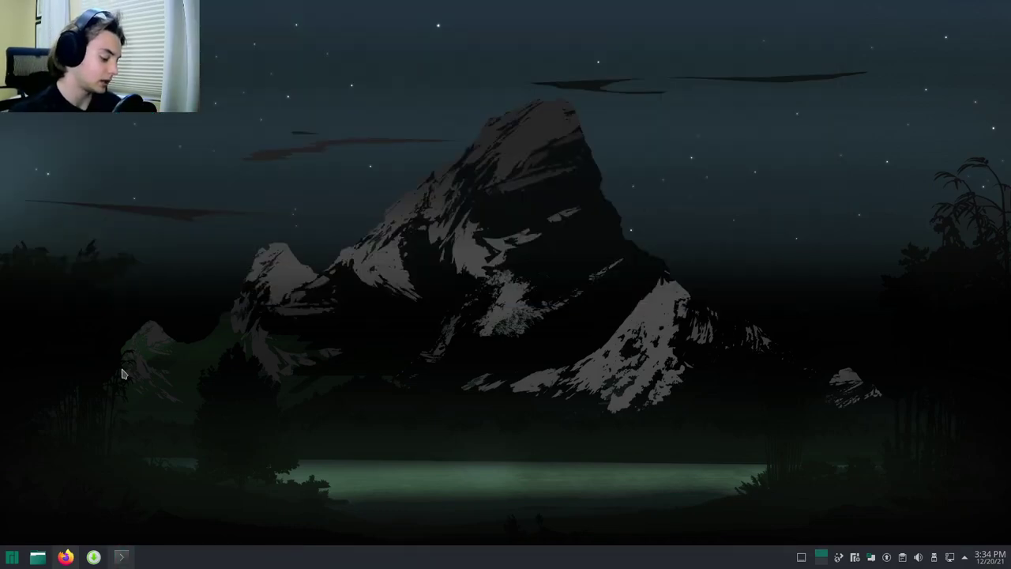
{"action": "key", "text": "alt+Tab"}
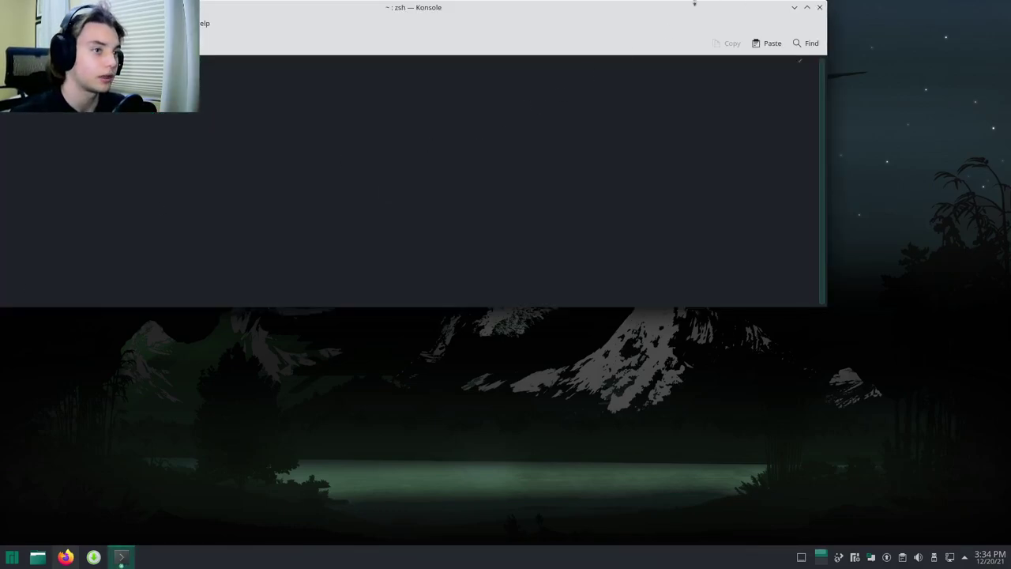
{"action": "left_click_drag", "start_coordinate": [636, 8], "coordinate": [740, 43]}
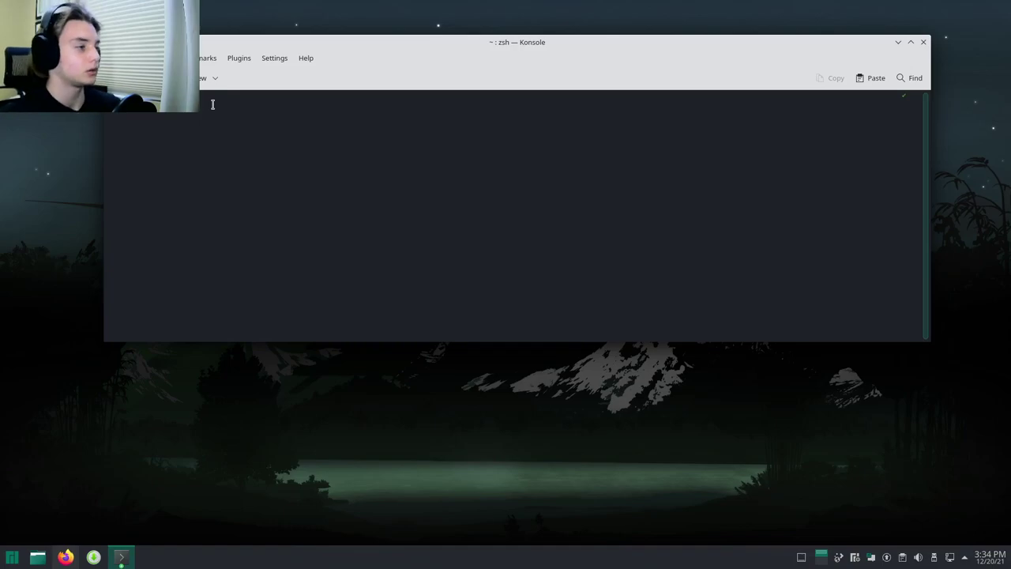
- Switch to Firefox and open the AUR home page in a new tab through a Google search for aur
{"action": "left_click", "coordinate": [66, 557]}
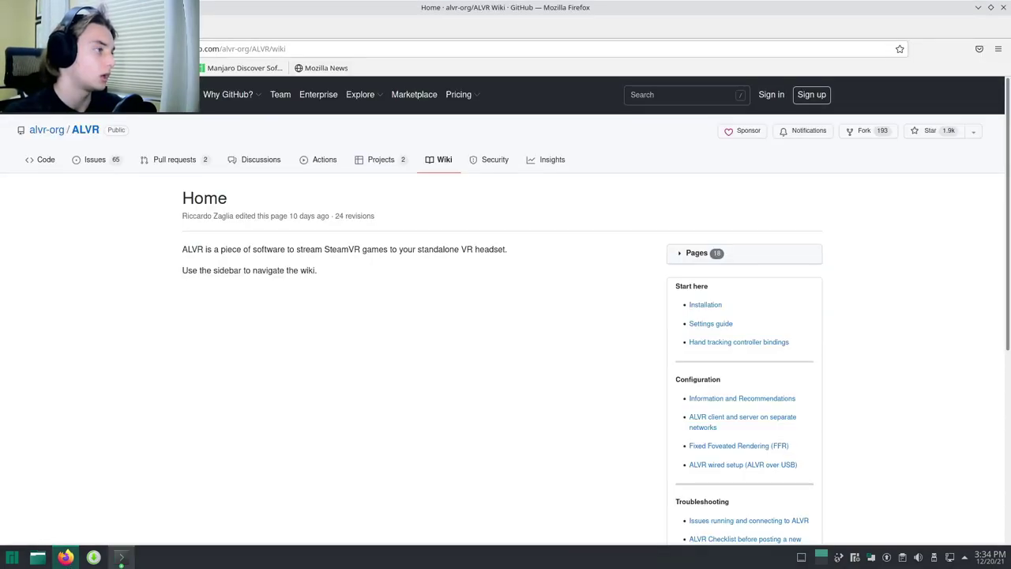
{"action": "key", "text": "ctrl+t"}
{"action": "type", "text": "aur"}
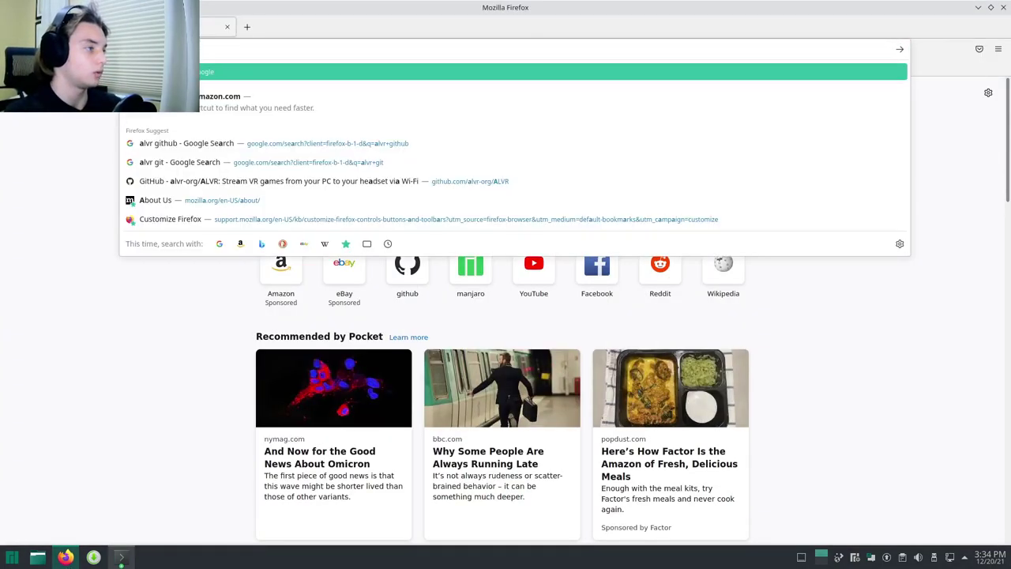
{"action": "key", "text": "Return"}
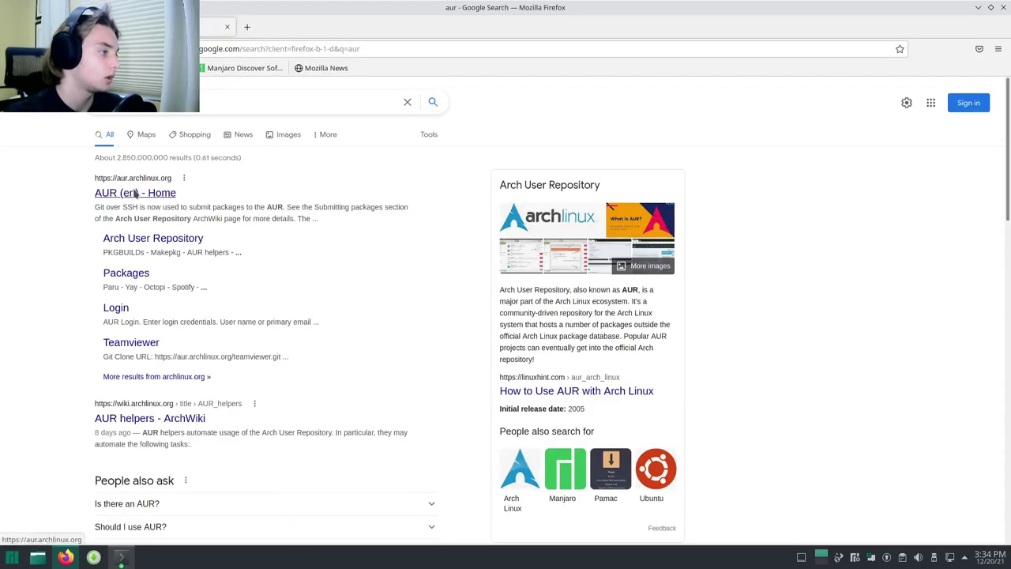
{"action": "left_click", "coordinate": [139, 215]}
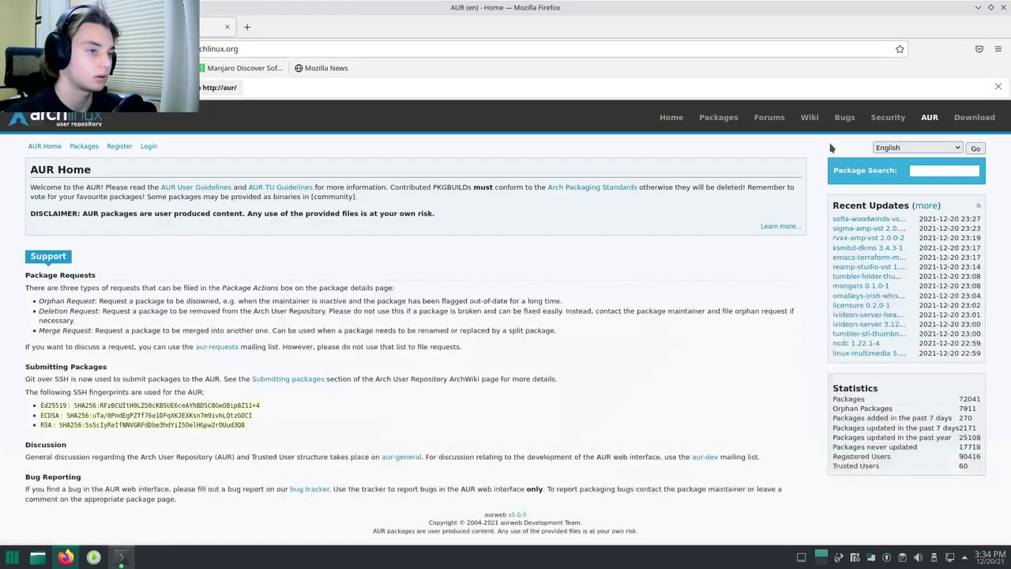
- Search the AUR packages for alvr and open the details page of the alvr package
{"action": "left_click", "coordinate": [919, 170]}
{"action": "type", "text": "alvr"}
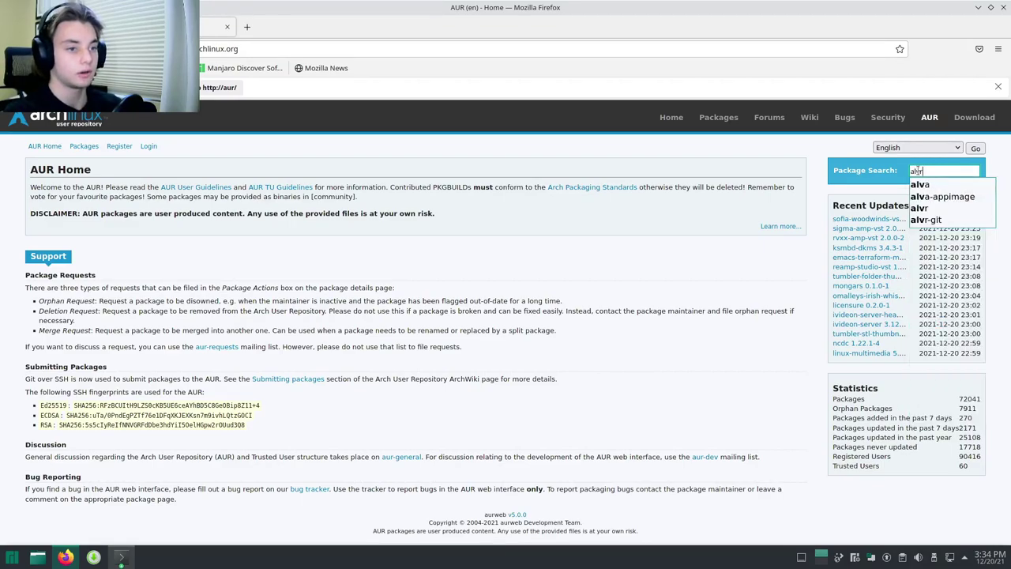
{"action": "key", "text": "Return"}
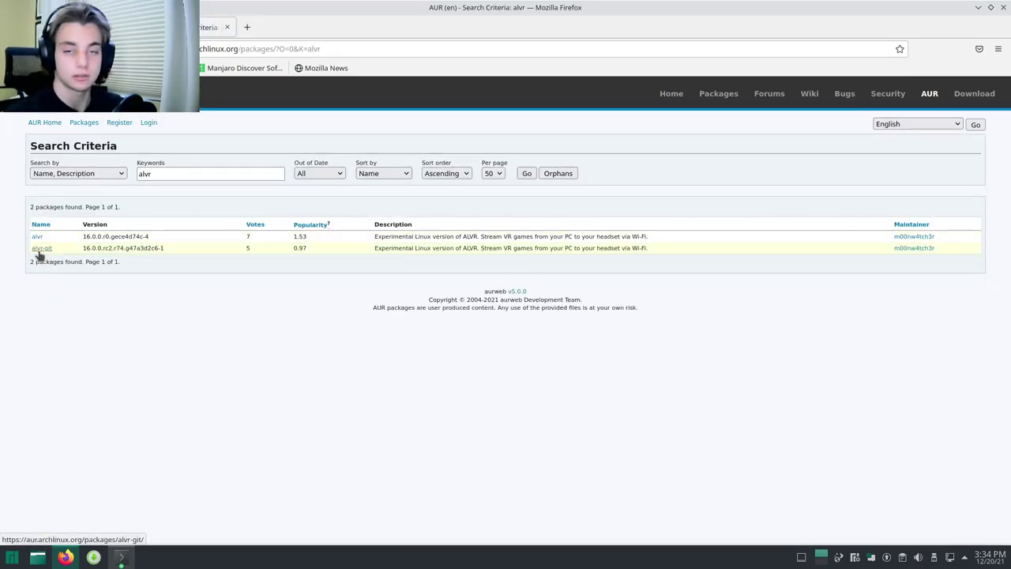
{"action": "left_click", "coordinate": [36, 236]}
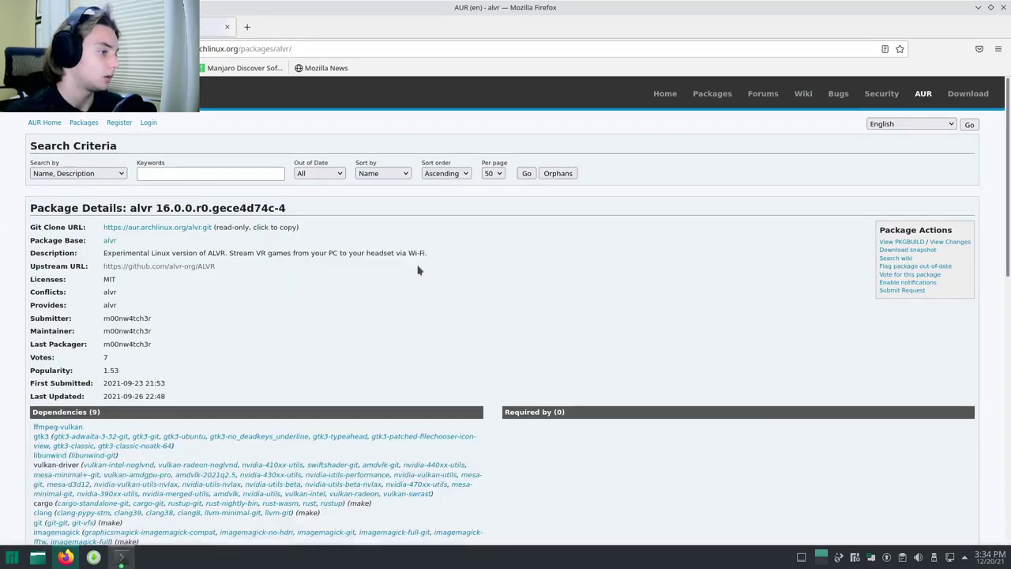
{"action": "right_click", "coordinate": [176, 228]}
{"action": "left_click", "coordinate": [216, 333]}
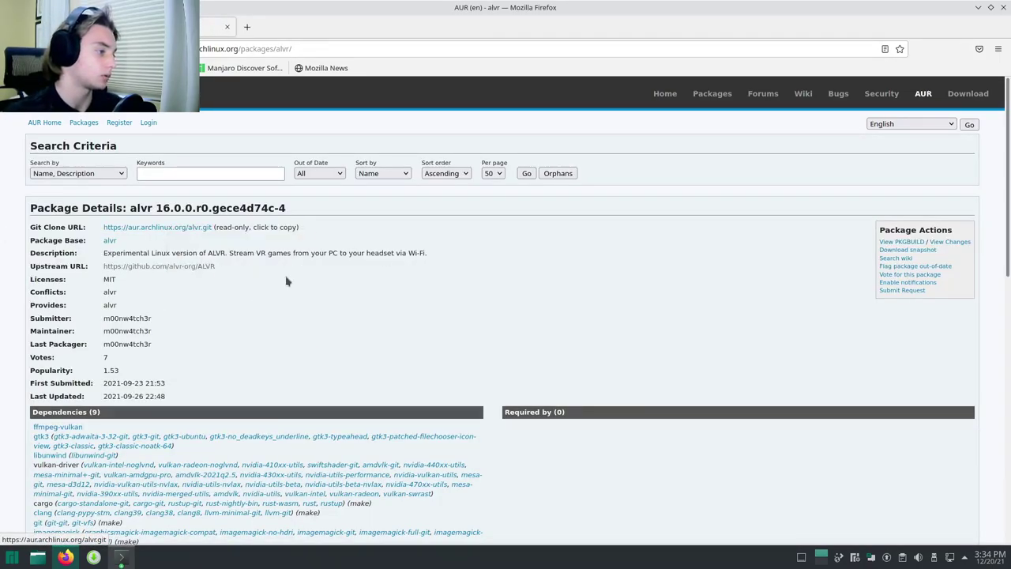
{"action": "left_click", "coordinate": [978, 7]}
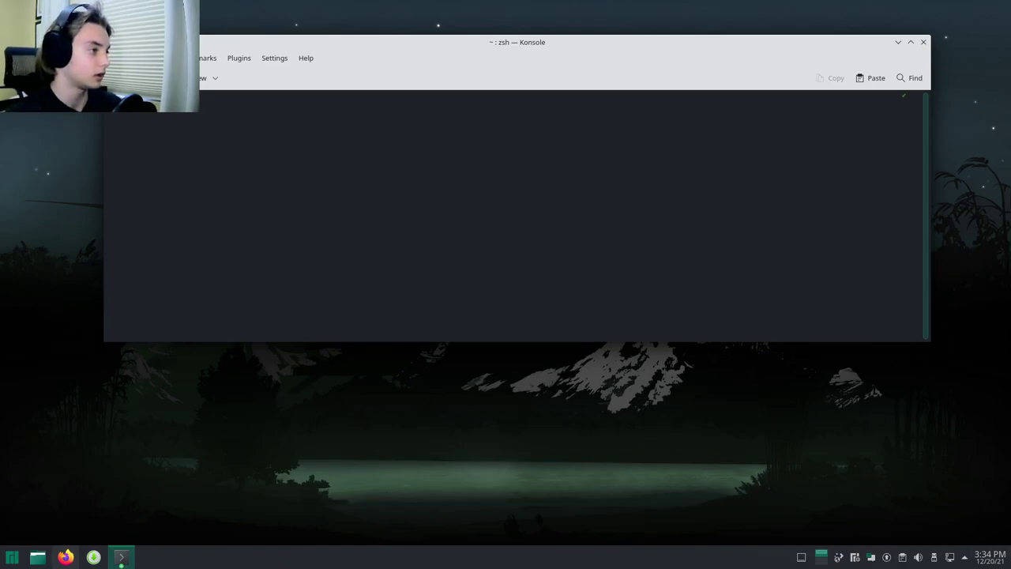
{"action": "key", "text": "ctrl+shift+v"}
{"action": "key", "text": "Return"}
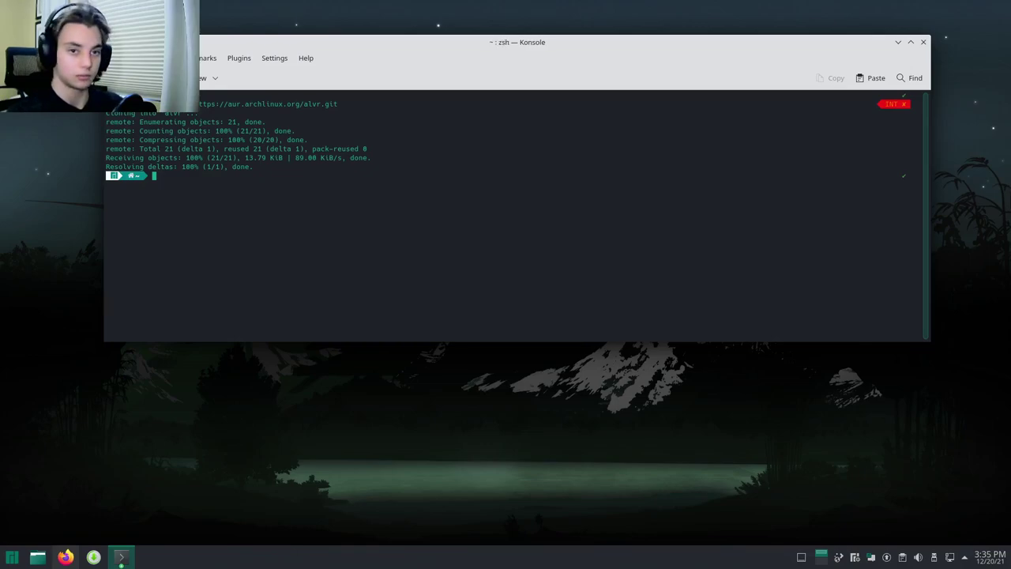
- Change into the cloned alvr directory and list its files
{"action": "type", "text": "cd alvr"}
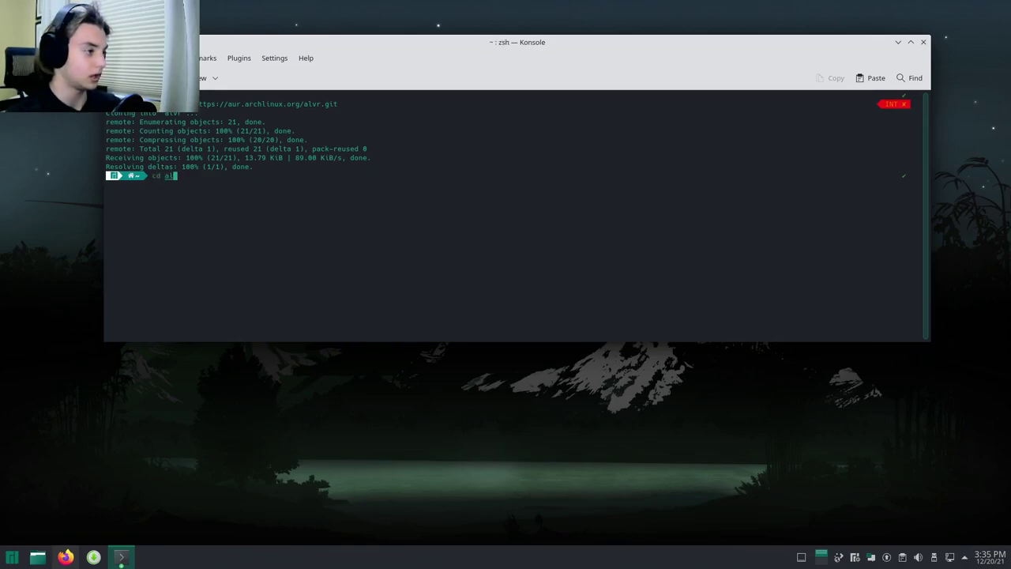
{"action": "key", "text": "Return"}
{"action": "type", "text": "ls"}
{"action": "key", "text": "Return"}
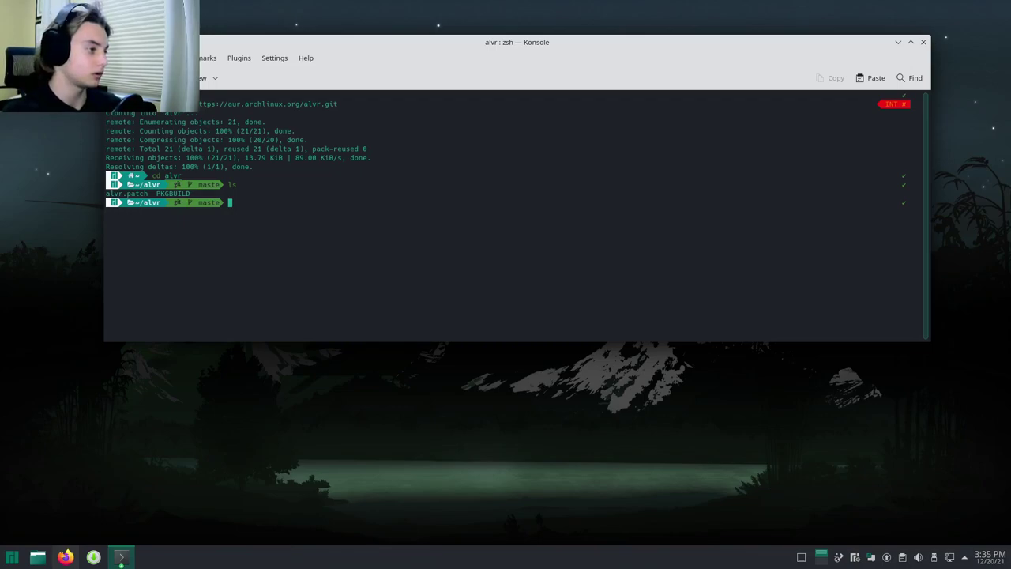
- Try to build and install the alvr package with makepkg -sirc, entering the sudo password
{"action": "type", "text": "make"}
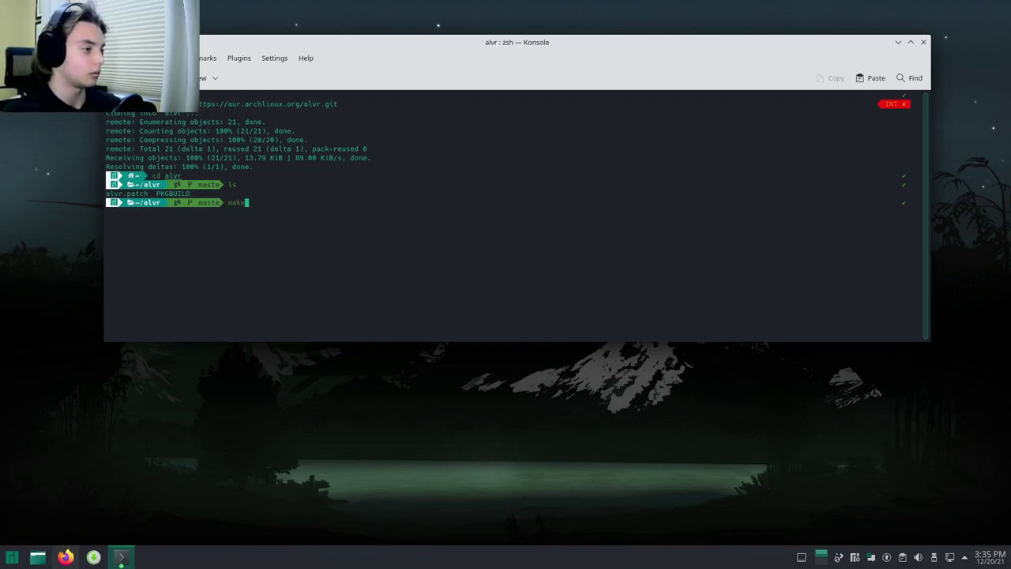
{"action": "type", "text": "pkg "}
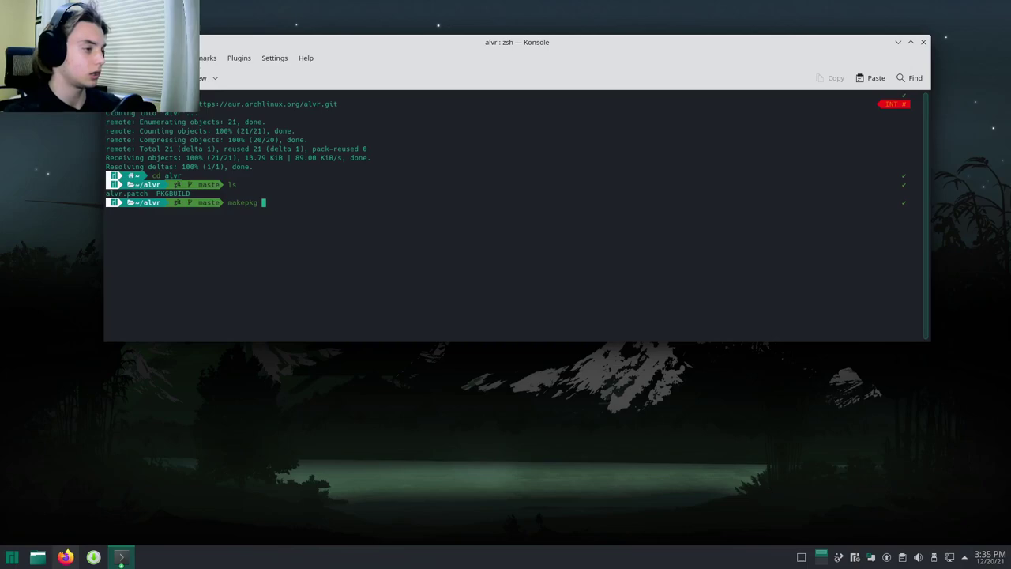
{"action": "type", "text": "-si"}
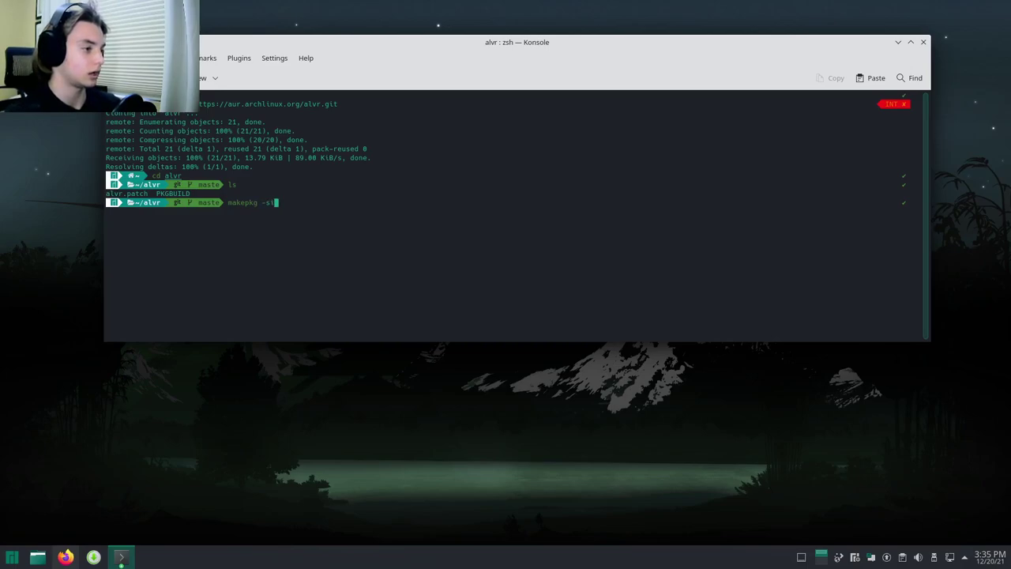
{"action": "type", "text": "rc"}
{"action": "key", "text": "Return"}
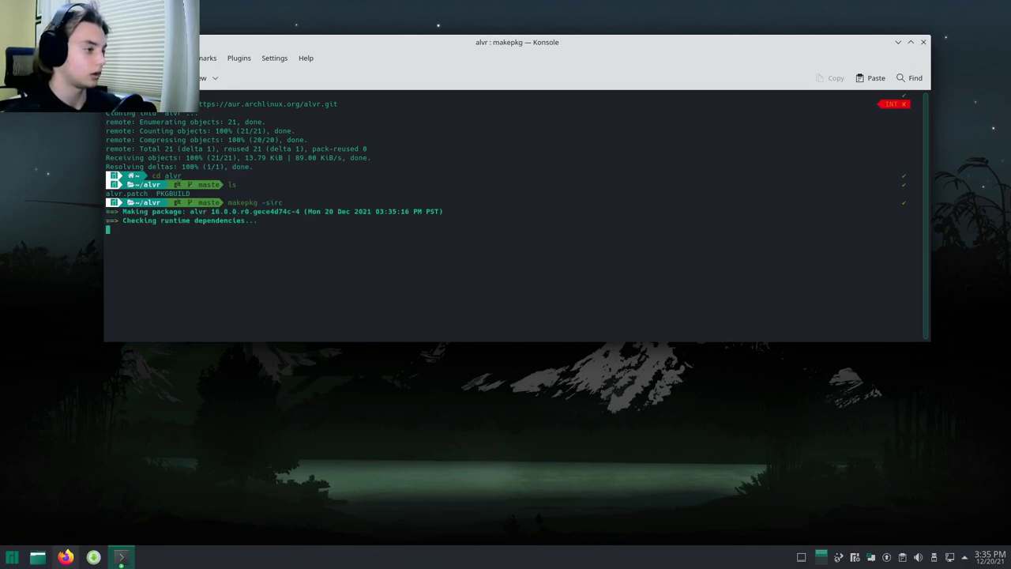
{"action": "key", "text": "Return"}
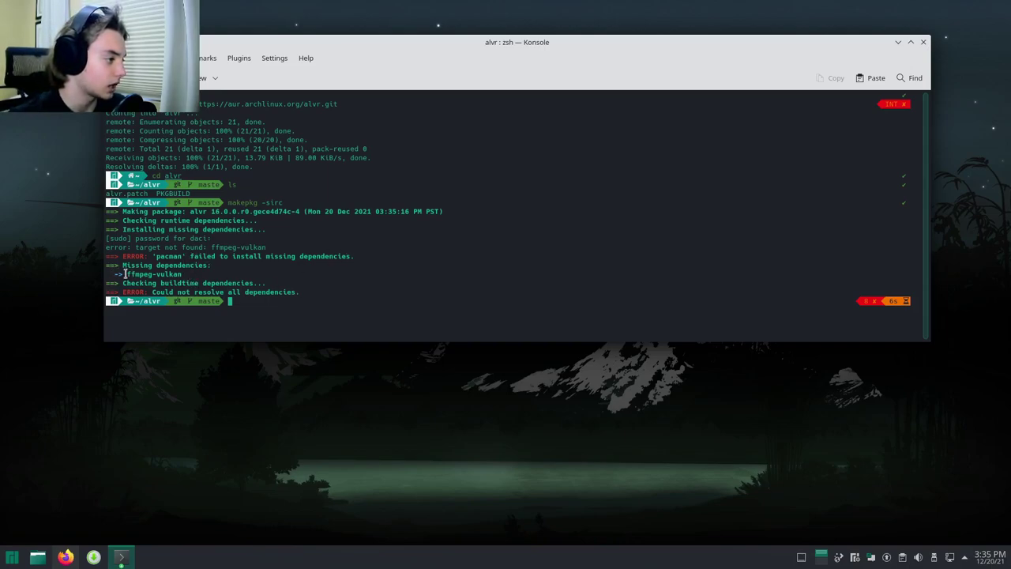
{"action": "left_click_drag", "start_coordinate": [127, 274], "coordinate": [183, 274]}
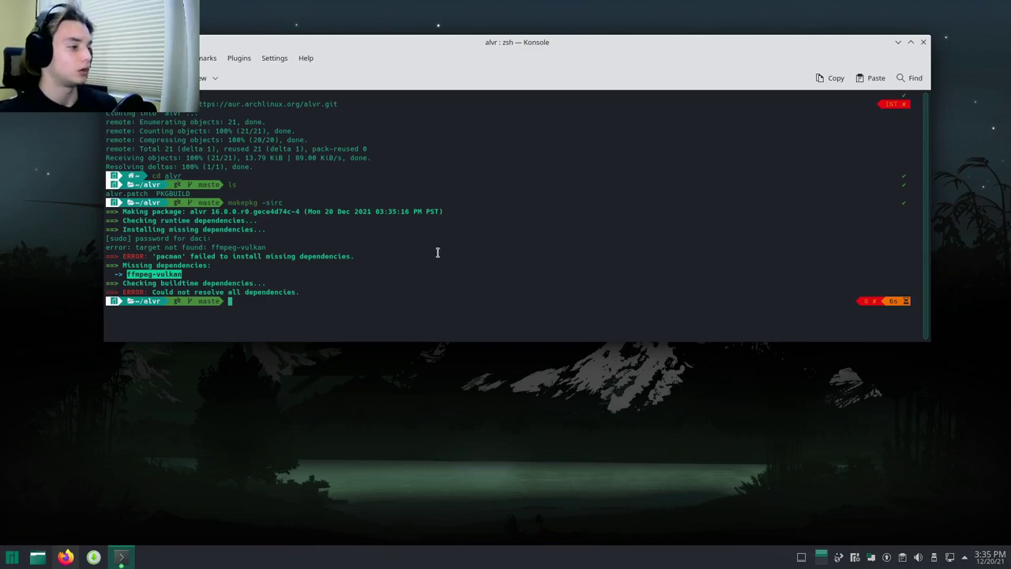
{"action": "type", "text": "git clon"}
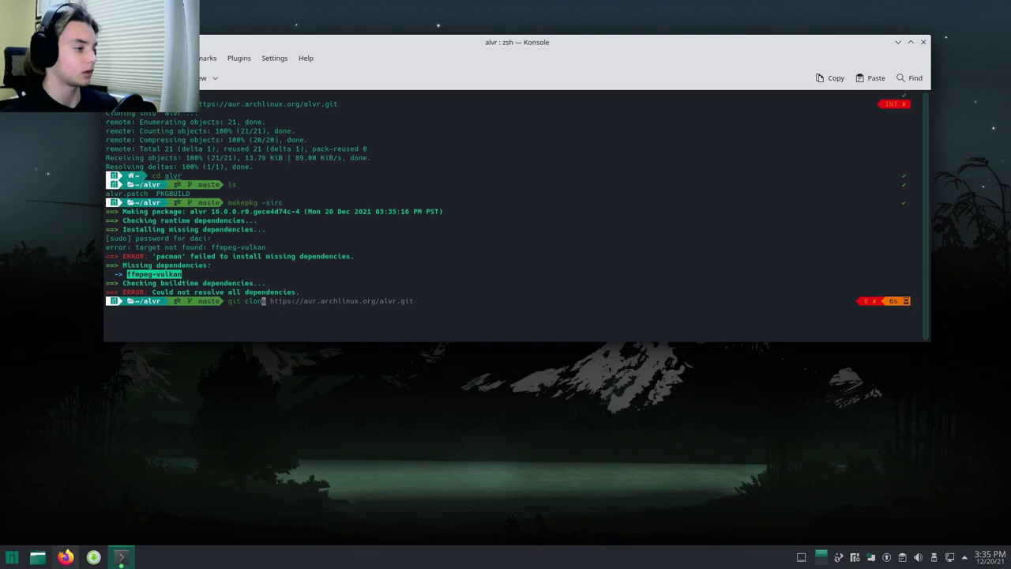
{"action": "key", "text": "BackSpace"}
{"action": "key", "text": "BackSpace"}
{"action": "key", "text": "BackSpace"}
{"action": "key", "text": "BackSpace"}
{"action": "key", "text": "BackSpace"}
{"action": "key", "text": "BackSpace"}
{"action": "key", "text": "BackSpace"}
{"action": "key", "text": "BackSpace"}
- Return from the alvr directory to the home directory with cd --
{"action": "type", "text": "cd "}
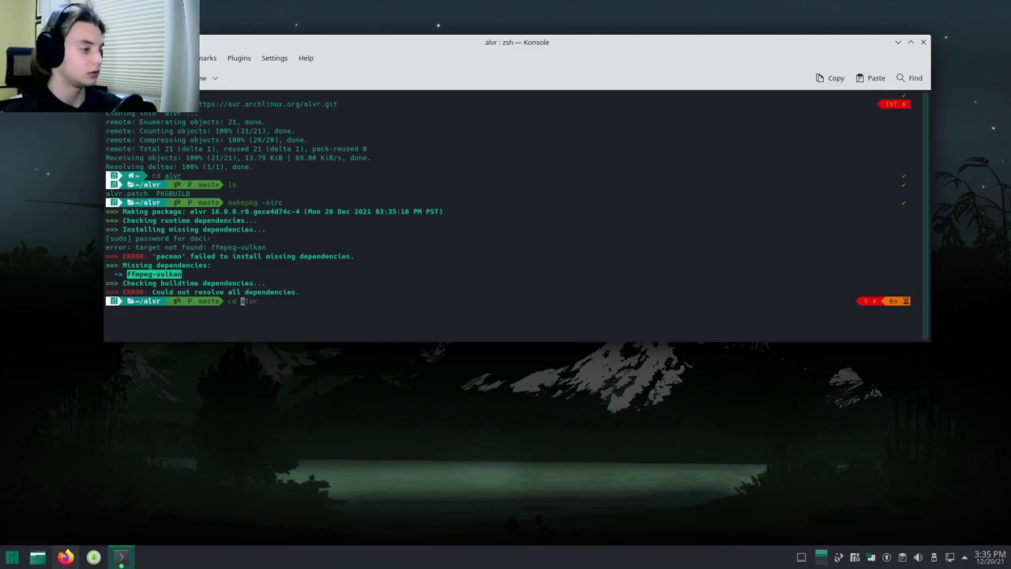
{"action": "type", "text": ".."}
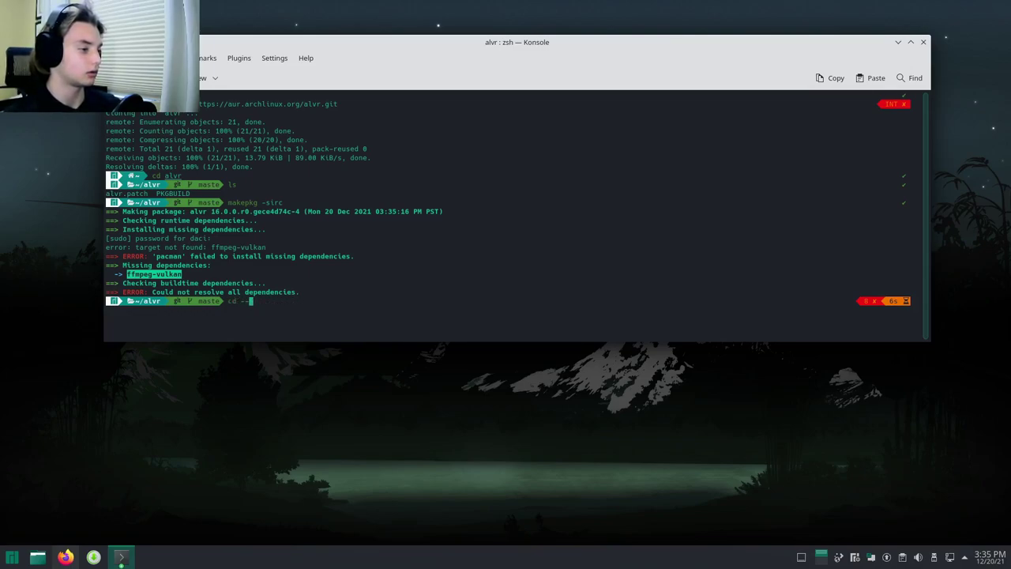
{"action": "key", "text": "Return"}
{"action": "type", "text": "git clone"}
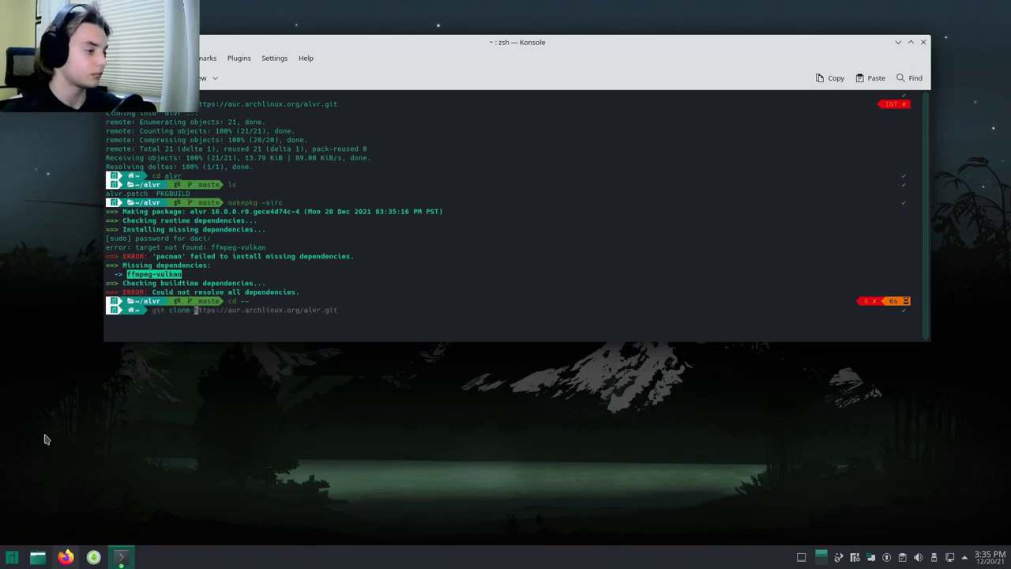
{"action": "left_click", "coordinate": [66, 557]}
{"action": "scroll", "coordinate": [300, 308], "scroll_direction": "down", "scroll_amount": 5}
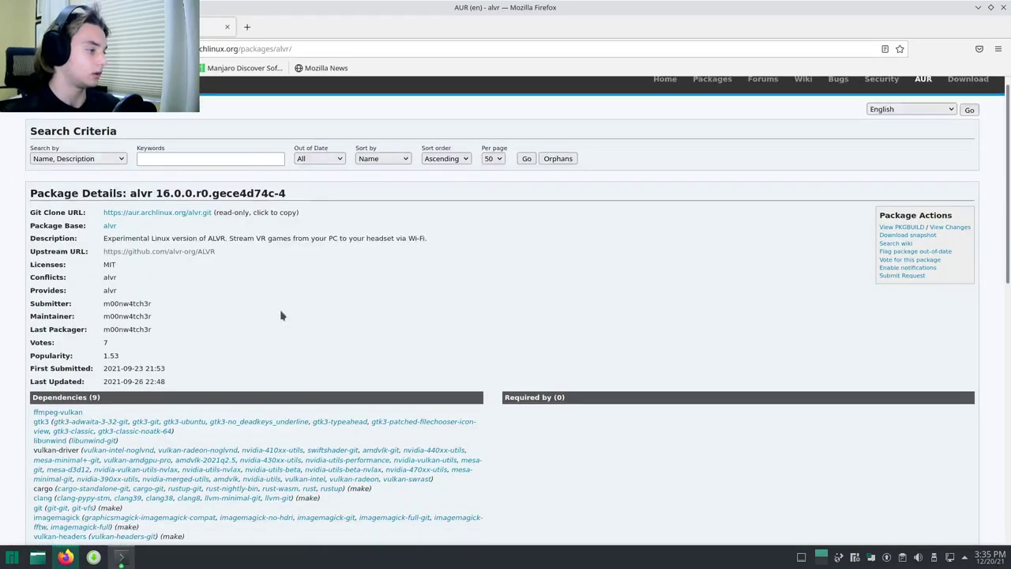
{"action": "left_click", "coordinate": [49, 129]}
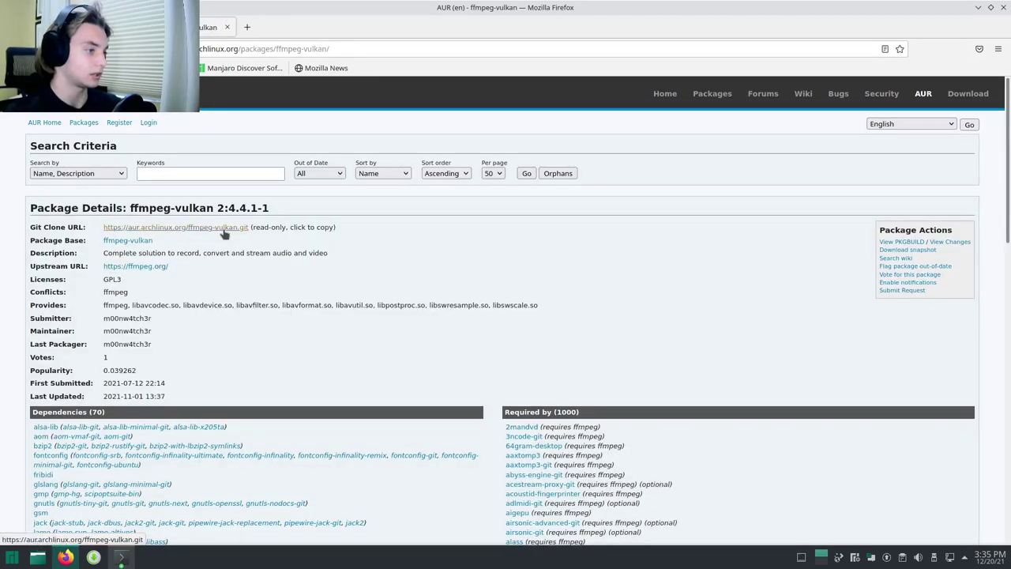
{"action": "right_click", "coordinate": [230, 228]}
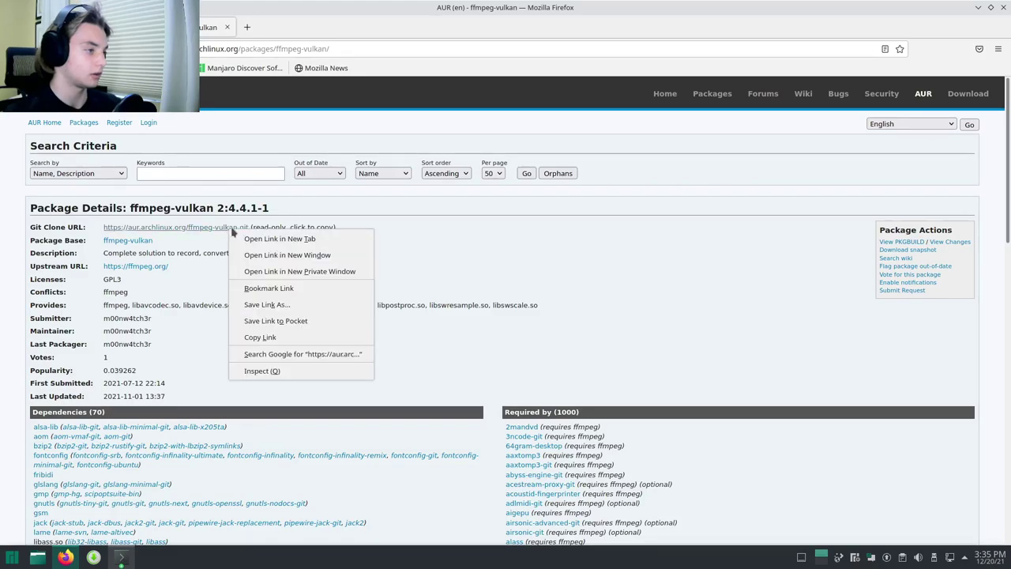
{"action": "left_click", "coordinate": [268, 337]}
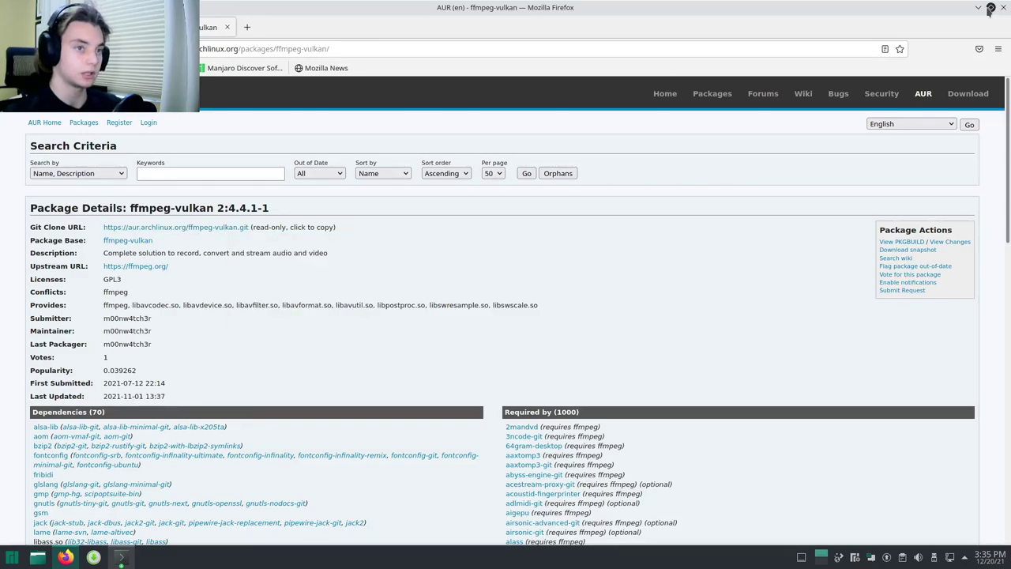
{"action": "key", "text": "alt+Tab"}
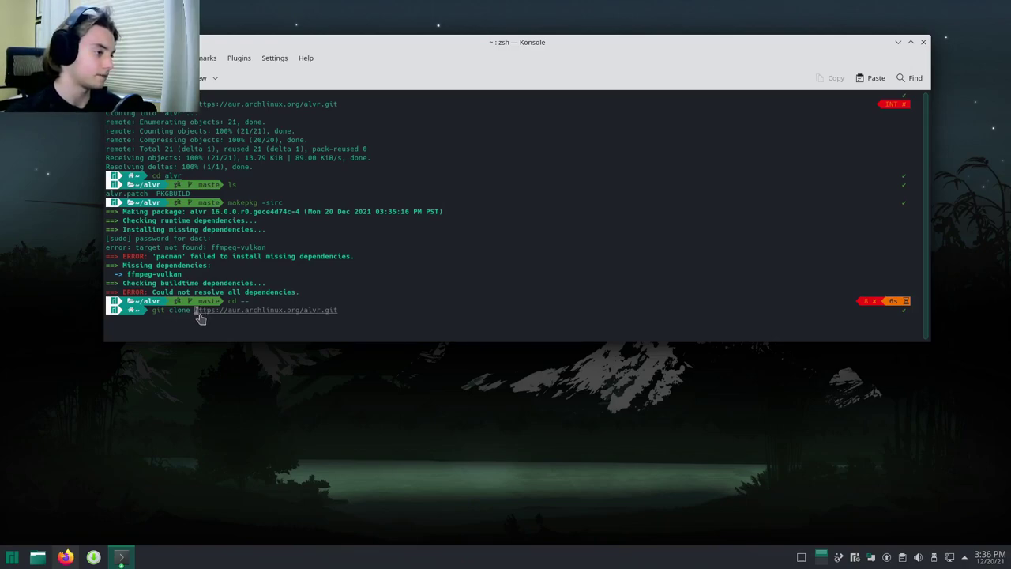
{"action": "key", "text": "ctrl+shift+v"}
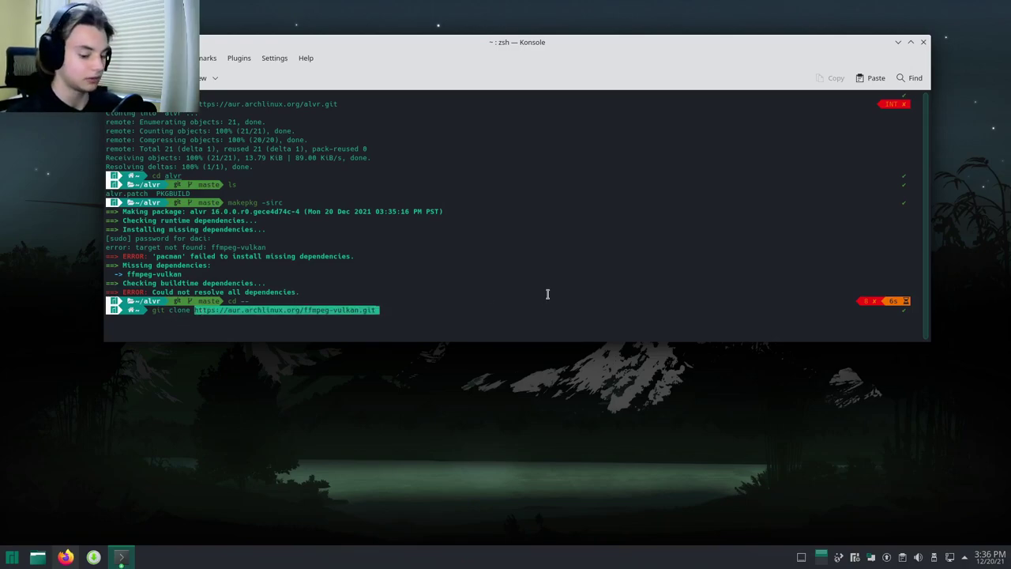
{"action": "key", "text": "Return"}
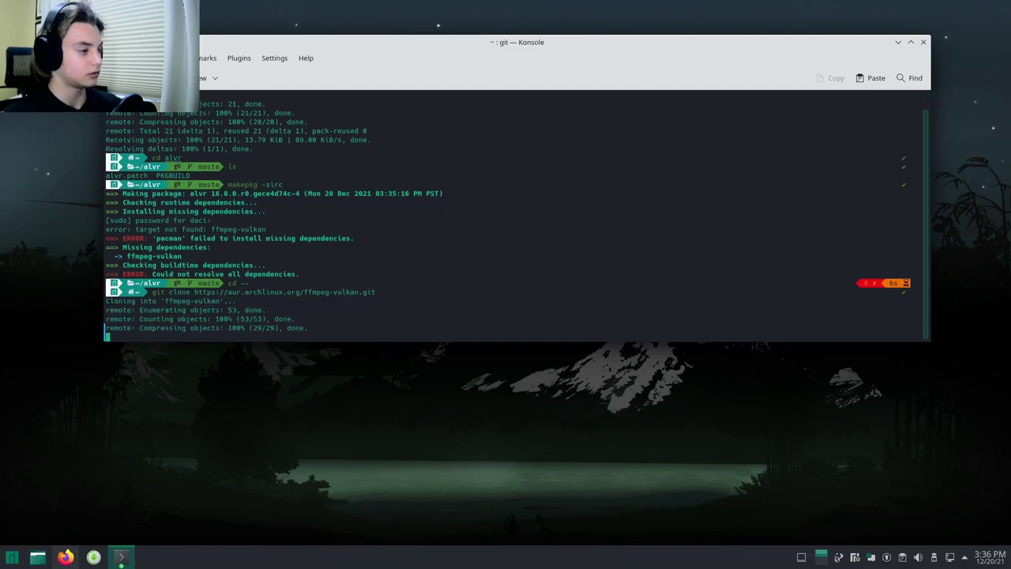
- Change into the cloned ffmpeg-vulkan directory and list its files
{"action": "type", "text": "cd"}
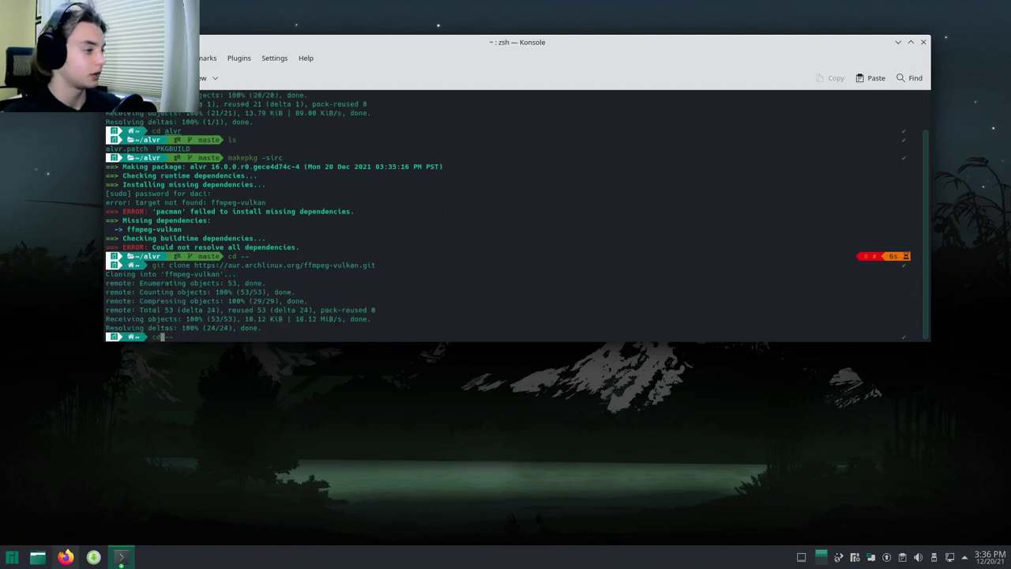
{"action": "type", "text": " ffm"}
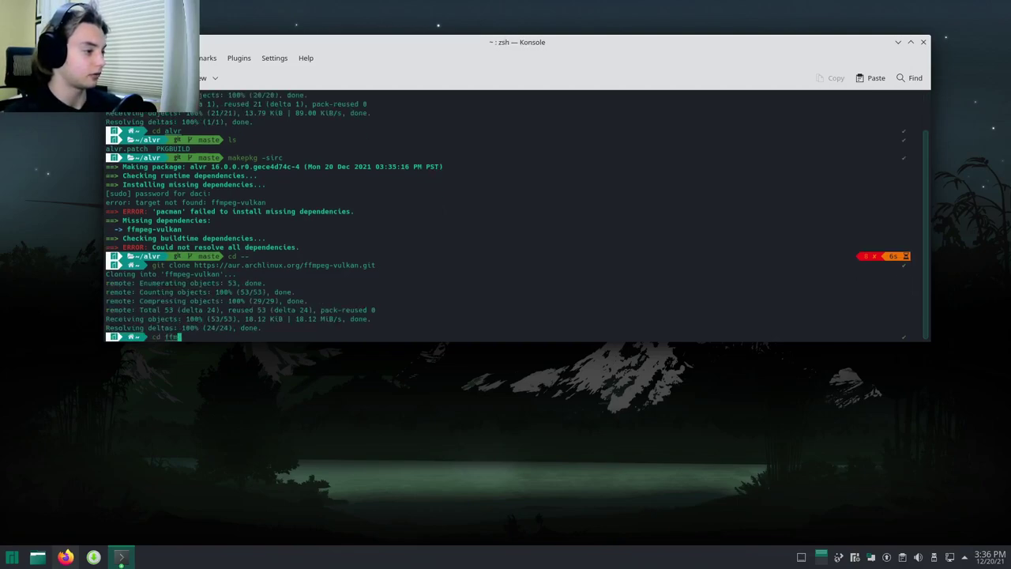
{"action": "key", "text": "Tab"}
{"action": "key", "text": "Return"}
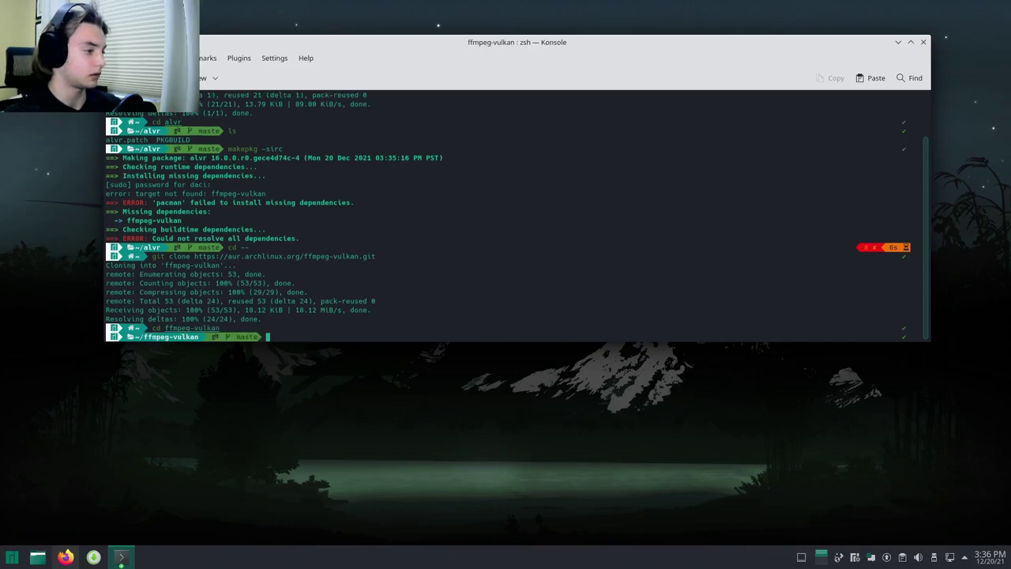
{"action": "type", "text": "ls"}
{"action": "key", "text": "Return"}
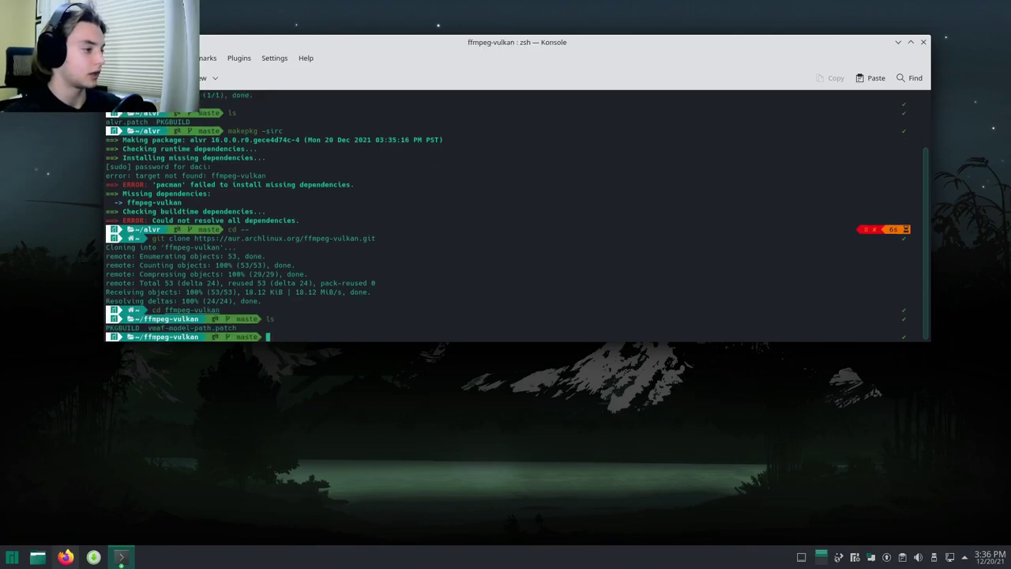
- Start building and installing the ffmpeg-vulkan package with makepkg -sirc in its cloned directory
{"action": "type", "text": "make"}
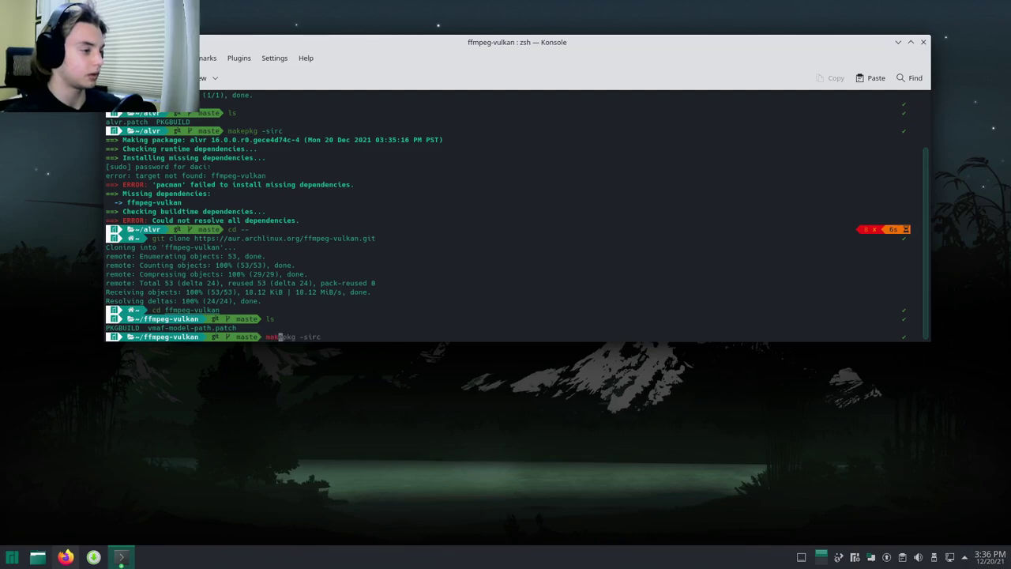
{"action": "key", "text": "Tab"}
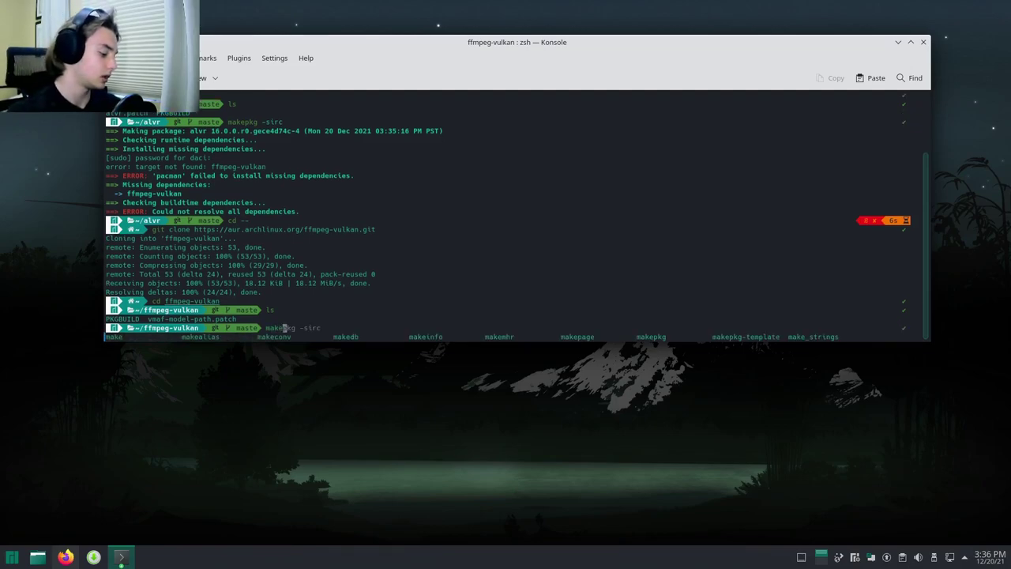
{"action": "type", "text": "pkg"}
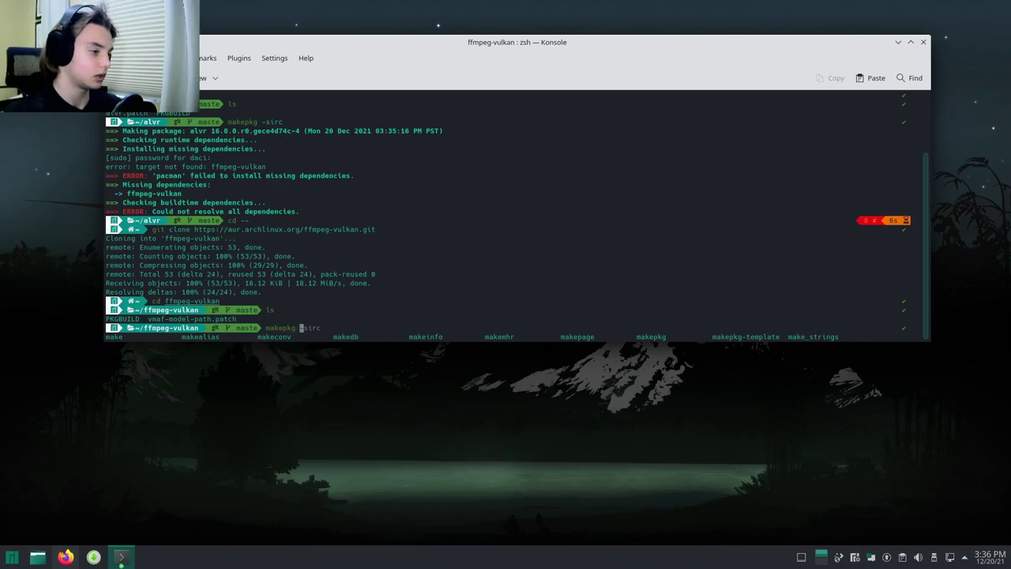
{"action": "key", "text": "Right"}
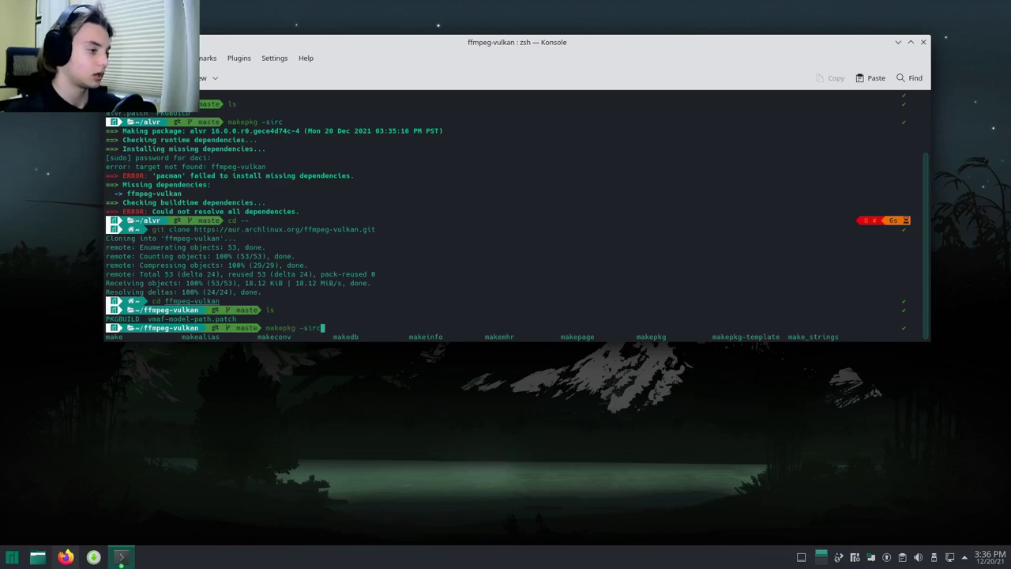
{"action": "key", "text": "Return"}
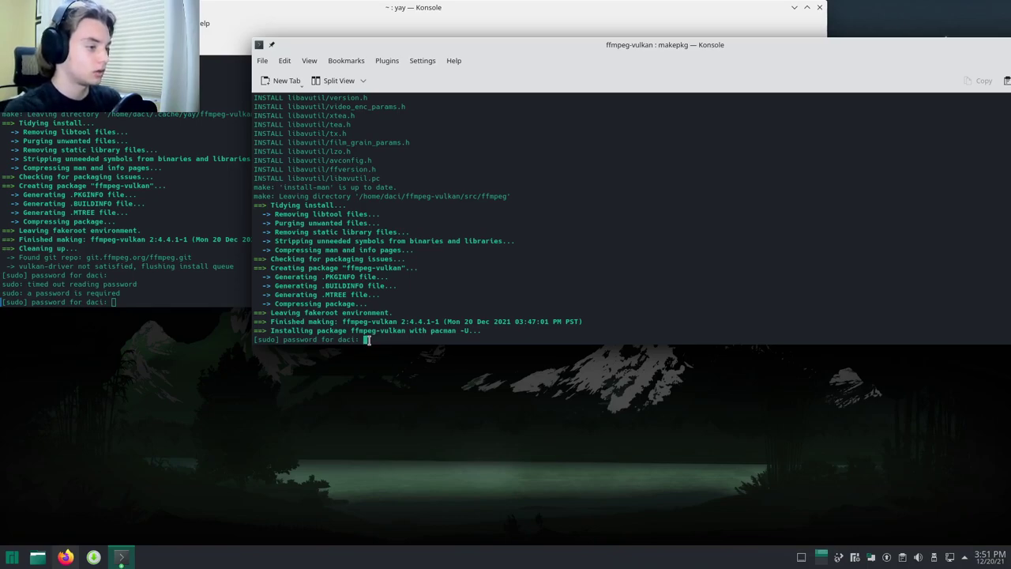
- Enter the sudo password for the ffmpeg-vulkan installation, agree to remove the conflicting ffmpeg package, and proceed with the installation
{"action": "key", "text": "Return"}
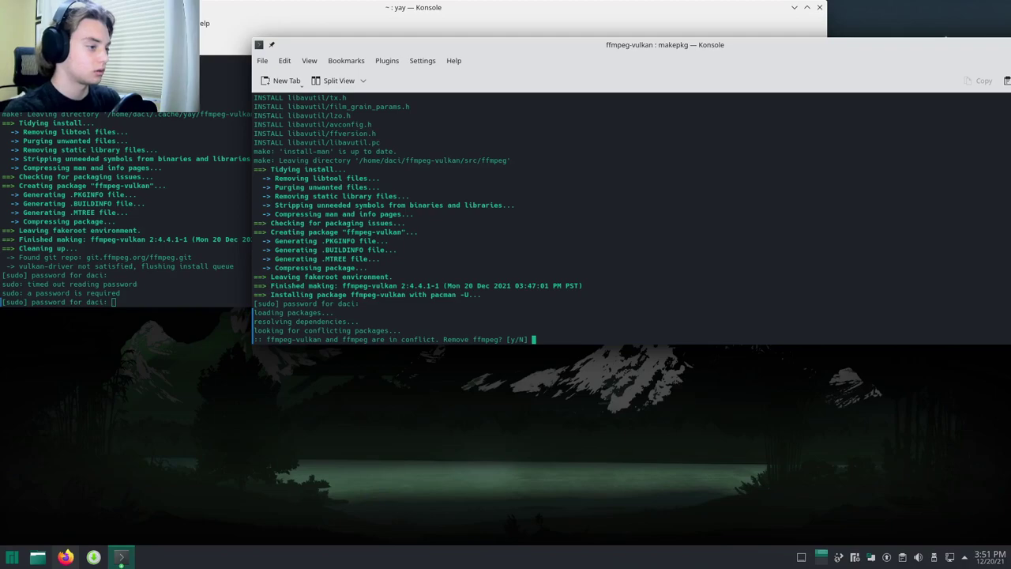
{"action": "type", "text": "y"}
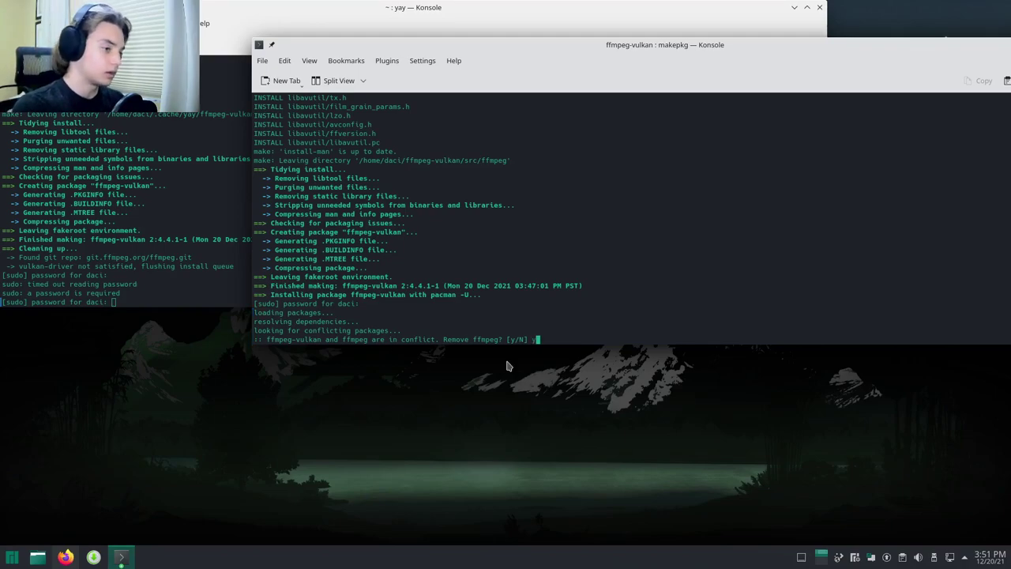
{"action": "key", "text": "Return"}
{"action": "type", "text": "y"}
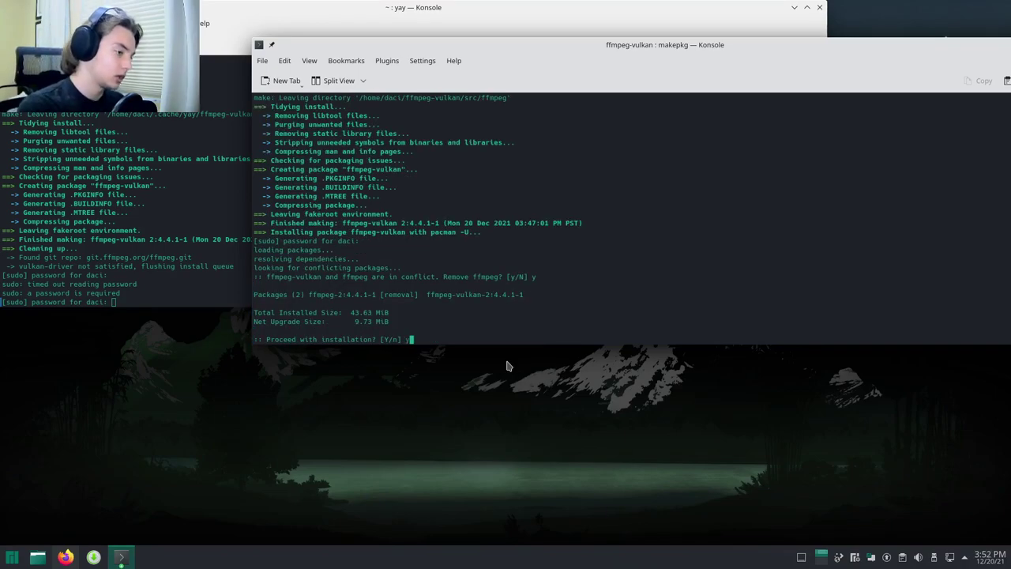
{"action": "key", "text": "Return"}
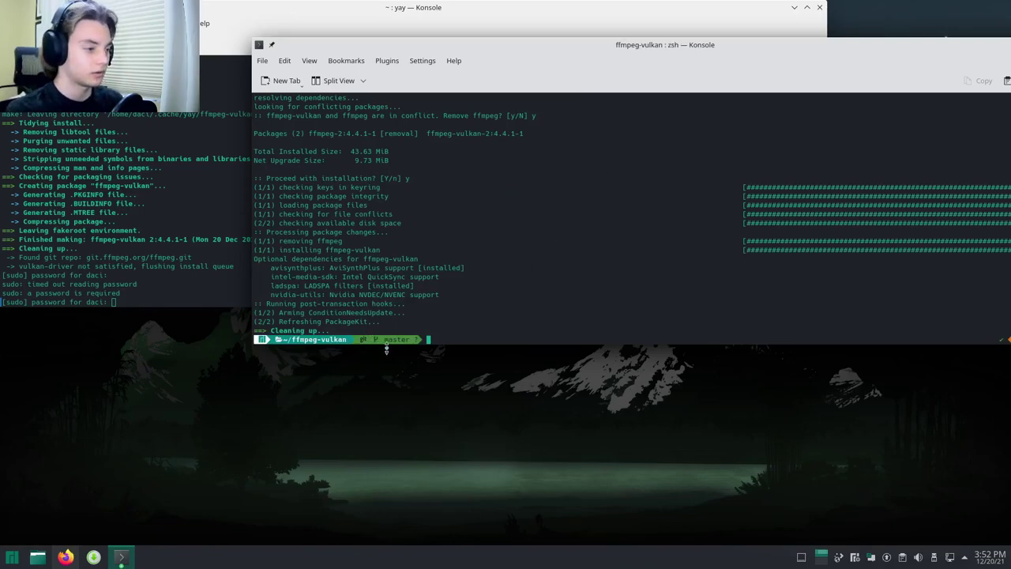
- Enter the sudo password in the waiting yay terminal and review the package removal output
{"action": "left_click_drag", "start_coordinate": [650, 45], "coordinate": [764, 35]}
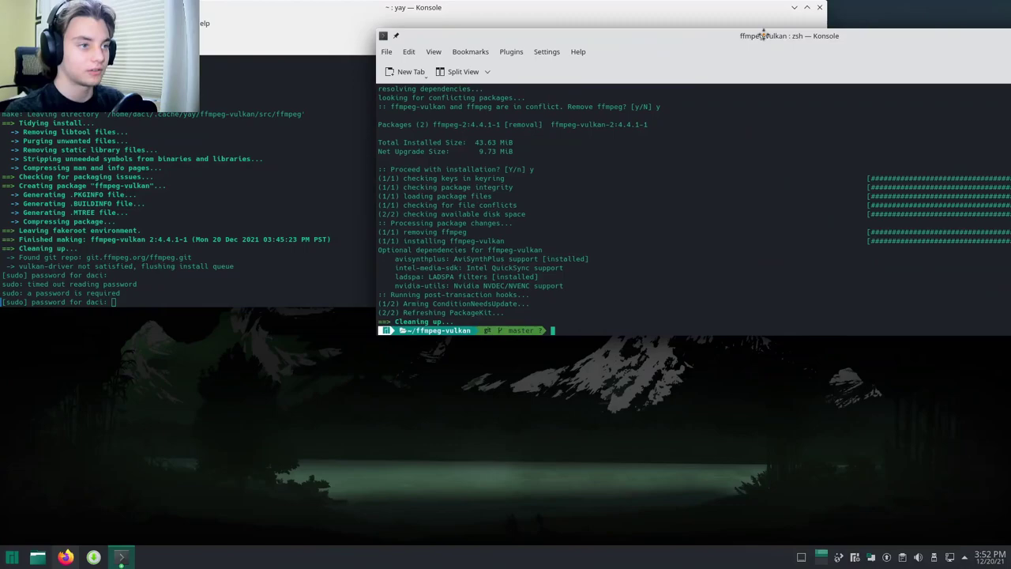
{"action": "left_click", "coordinate": [116, 301]}
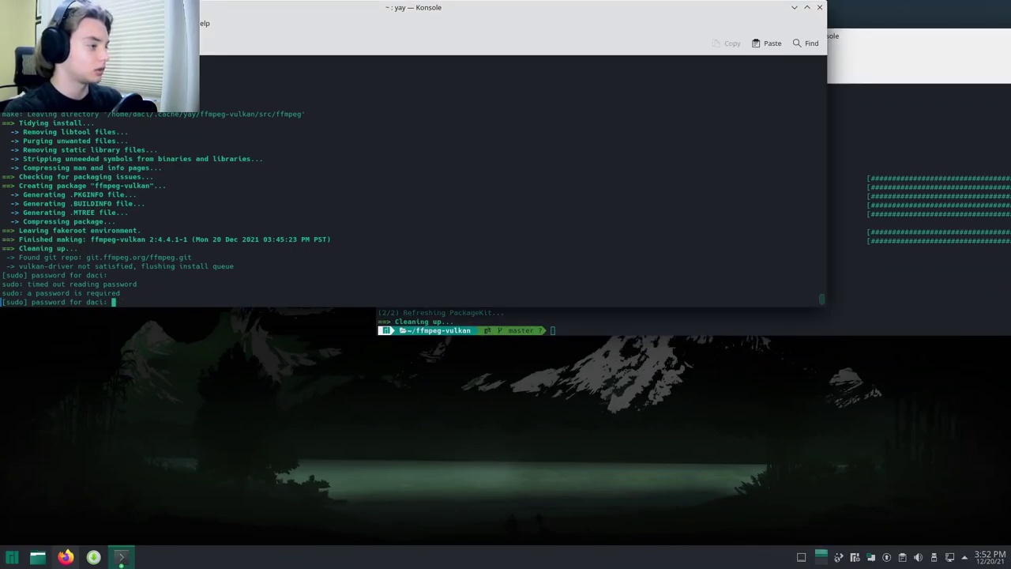
{"action": "key", "text": "Return"}
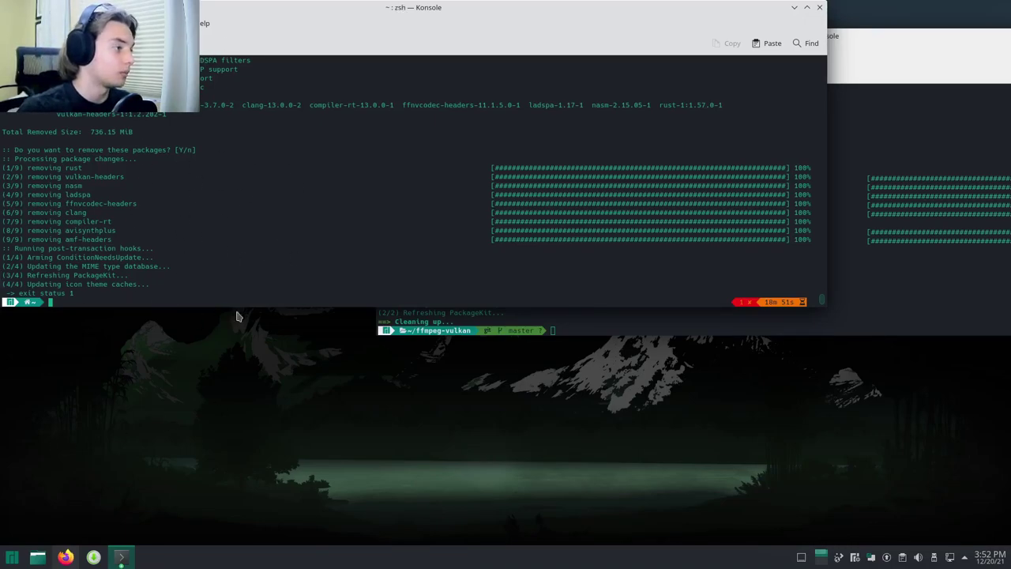
{"action": "scroll", "coordinate": [132, 270], "scroll_direction": "up", "scroll_amount": 2}
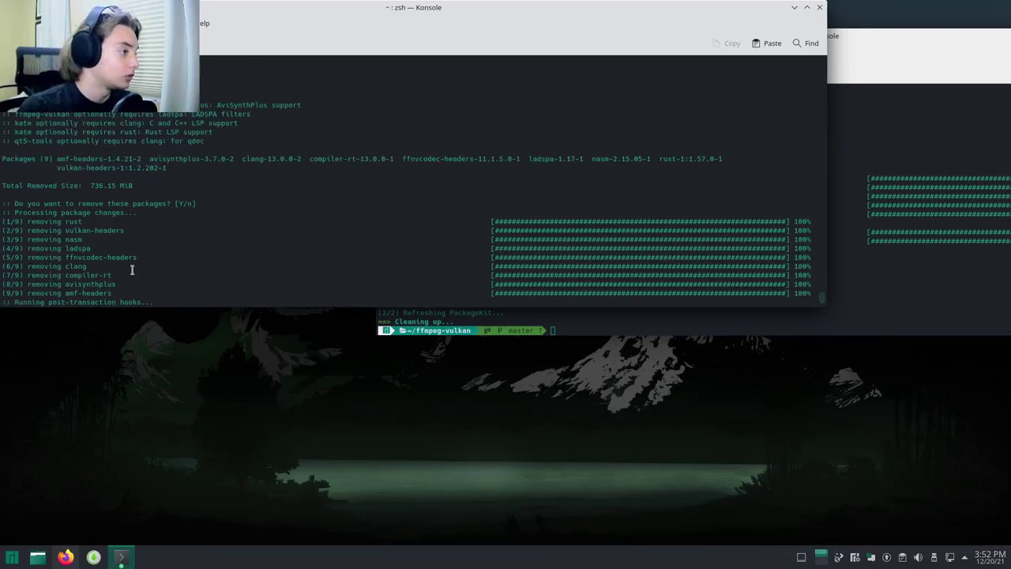
{"action": "scroll", "coordinate": [132, 270], "scroll_direction": "up", "scroll_amount": 5}
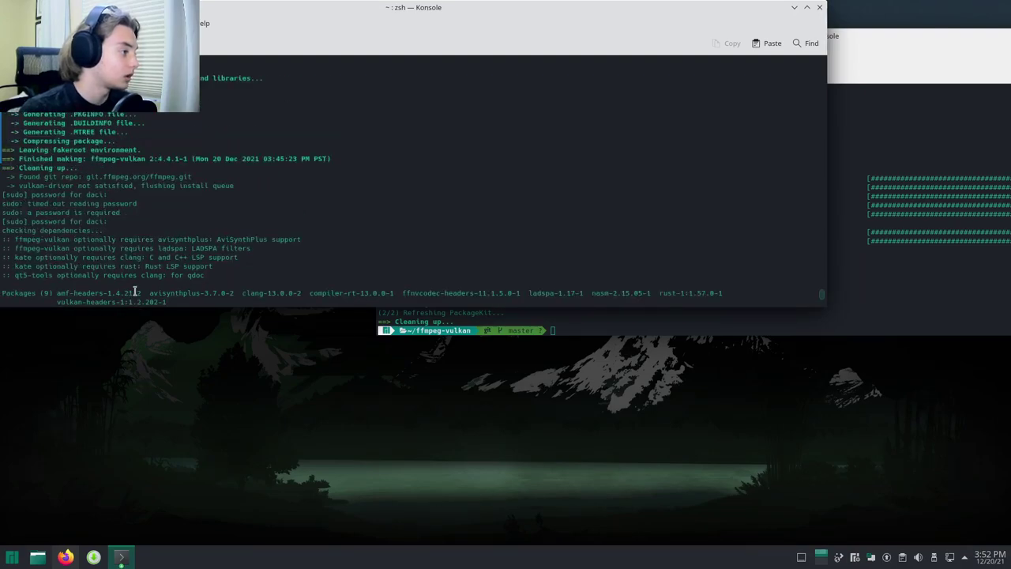
{"action": "key", "text": "Return"}
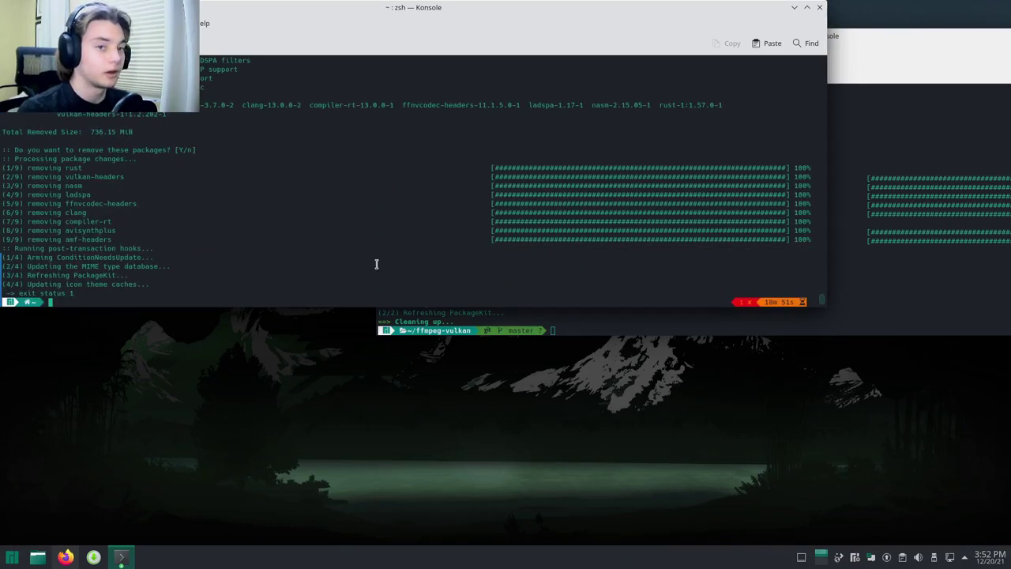
- Minimize the yay terminal and move the ffmpeg-vulkan terminal back to the middle of the desktop
{"action": "left_click_drag", "start_coordinate": [558, 7], "coordinate": [659, 52]}
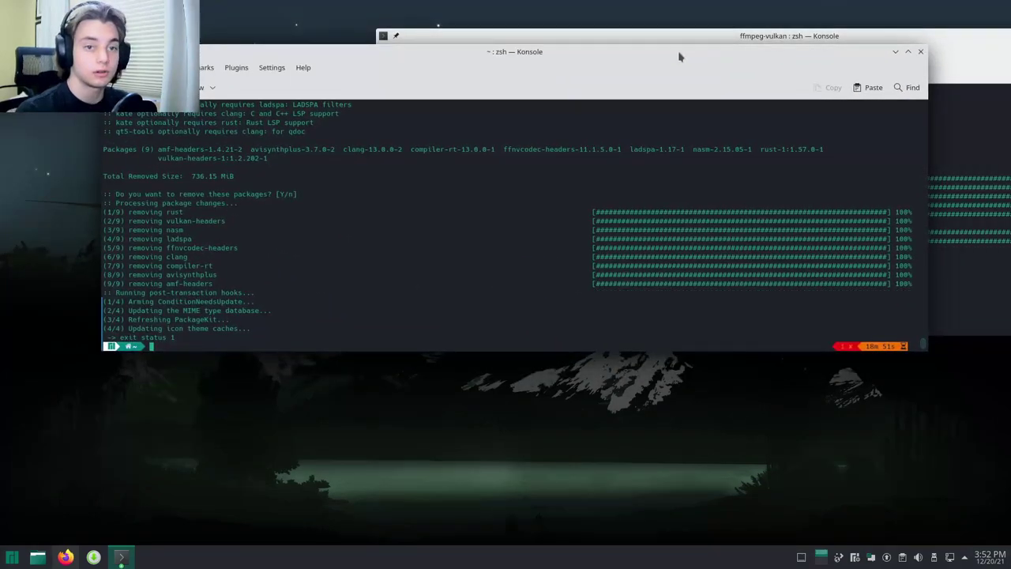
{"action": "left_click", "coordinate": [896, 52]}
{"action": "left_click_drag", "start_coordinate": [807, 36], "coordinate": [533, 31]}
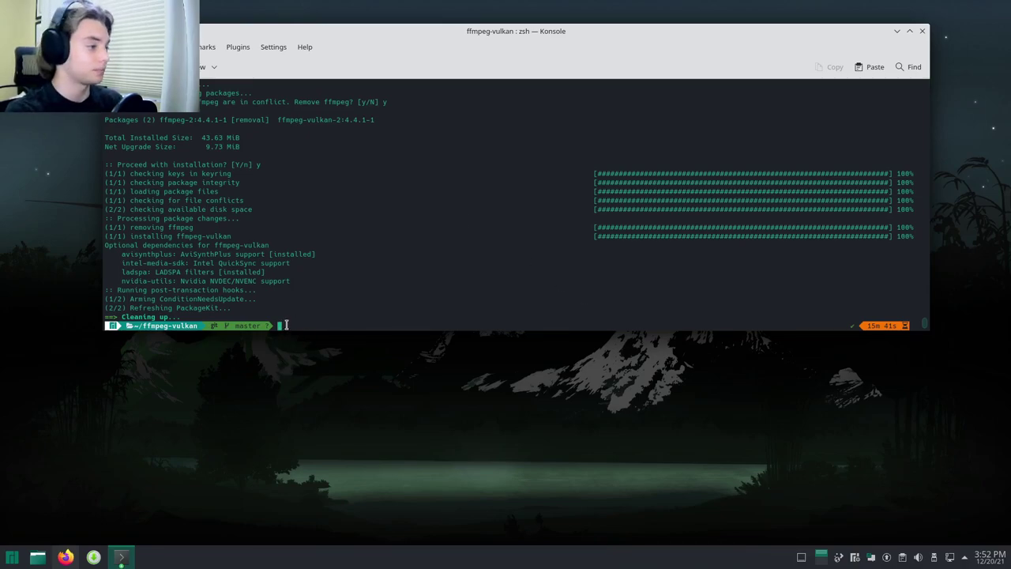
- Return to the home directory with cd -- and change into the alvr directory
{"action": "type", "text": "cd"}
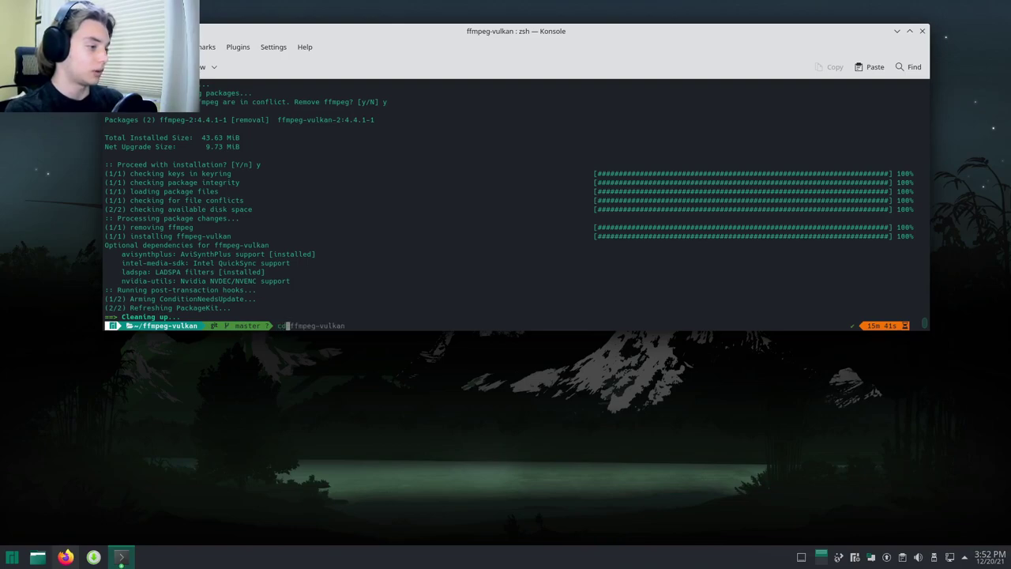
{"action": "key", "text": "Insert"}
{"action": "type", "text": "~"}
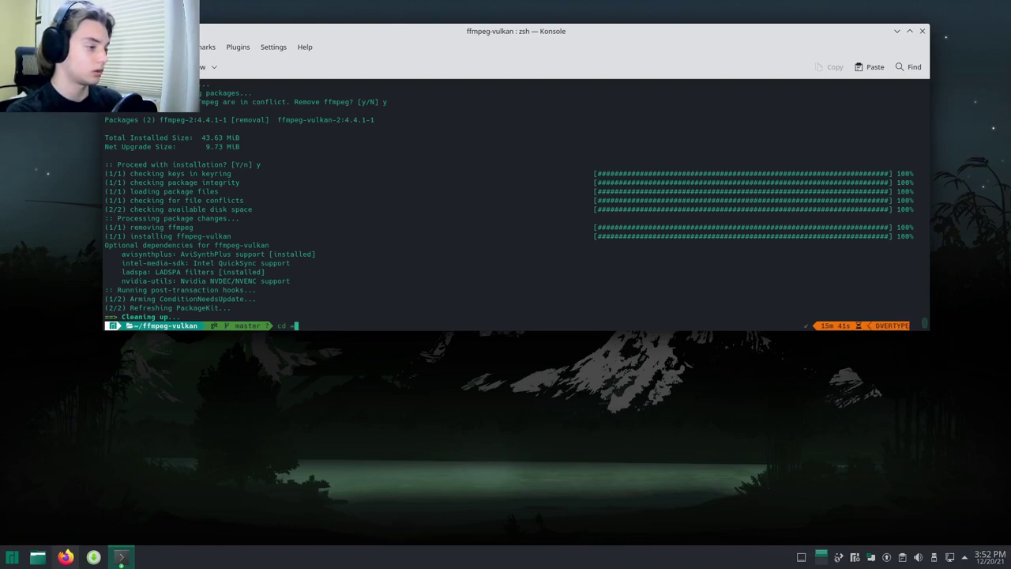
{"action": "type", "text": "-"}
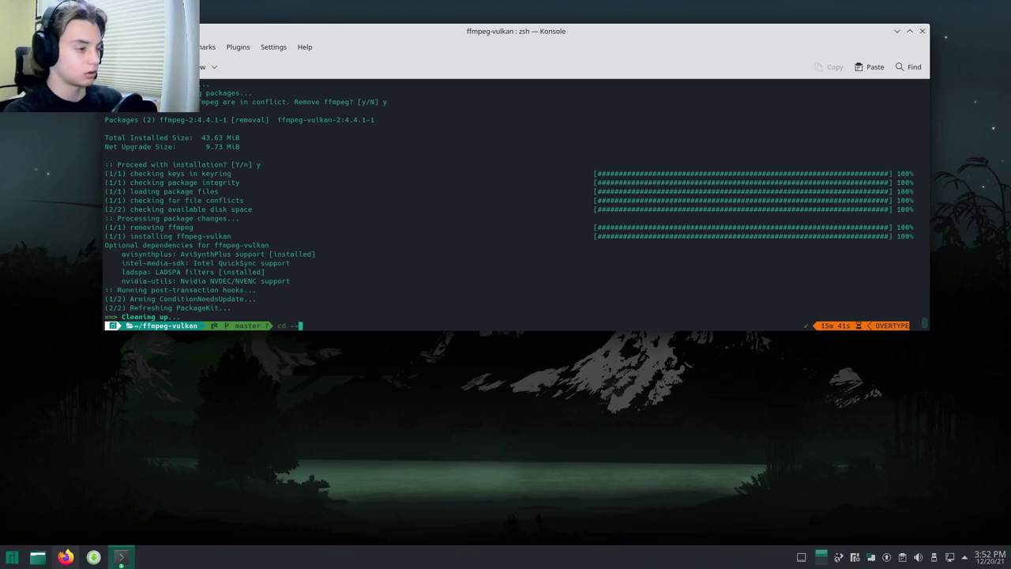
{"action": "key", "text": "Return"}
{"action": "type", "text": "cd alvr"}
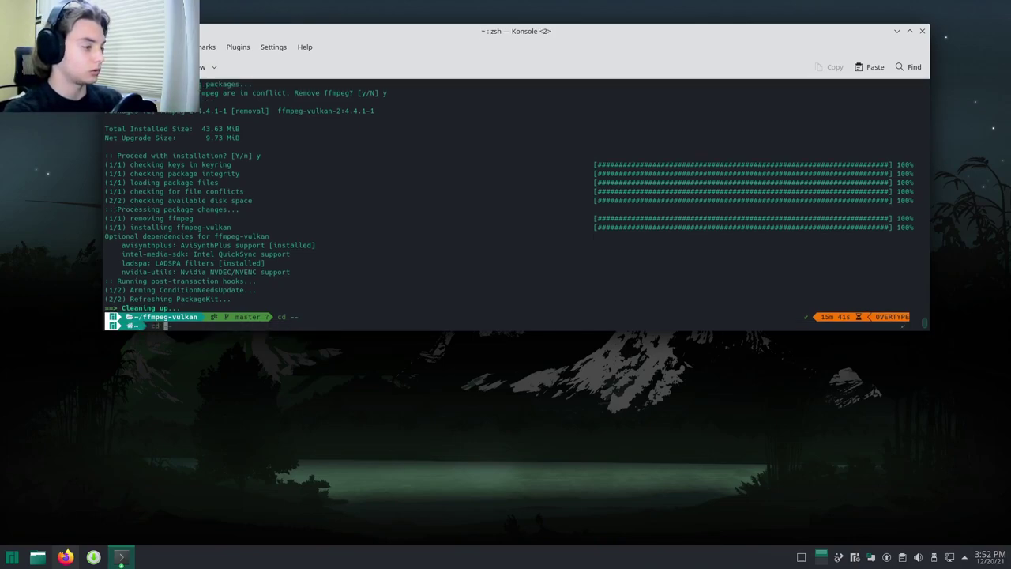
{"action": "key", "text": "Return"}
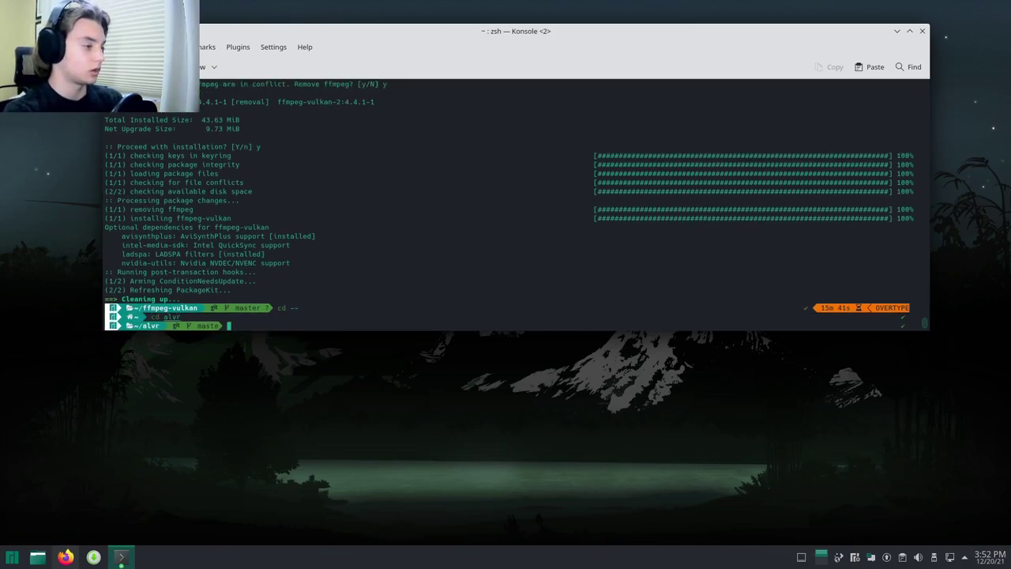
- Build and install alvr with makepkg -sirc, accepting the default cargo provider rust and proceeding with the dependency installation
{"action": "type", "text": "mak"}
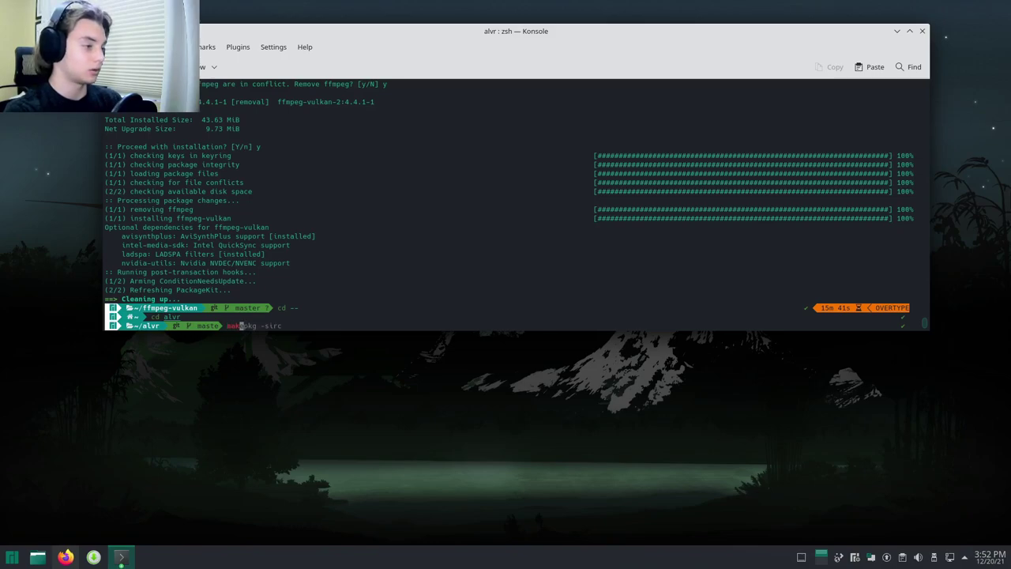
{"action": "key", "text": "Right"}
{"action": "key", "text": "Return"}
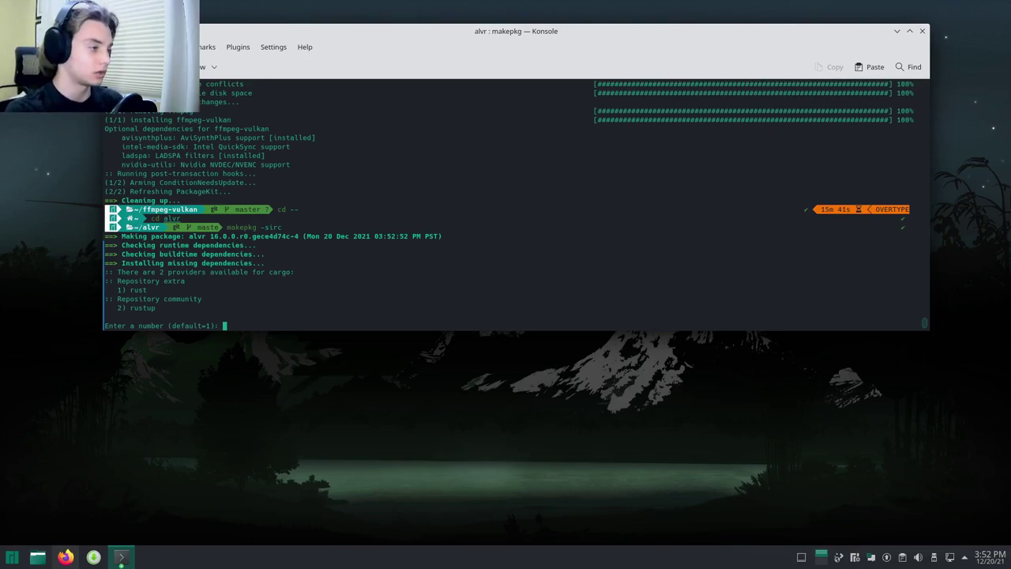
{"action": "key", "text": "Return"}
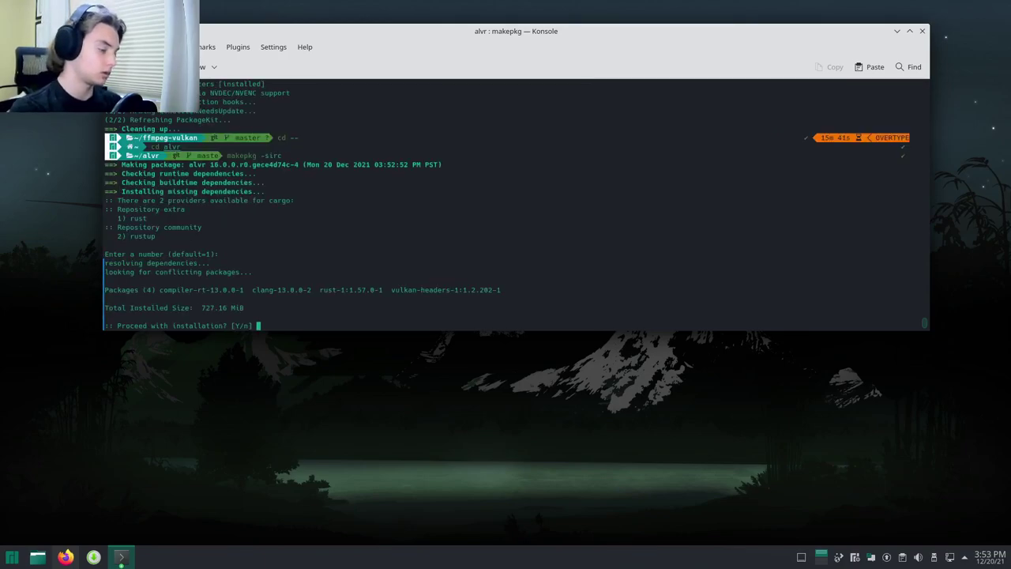
{"action": "type", "text": "y"}
{"action": "key", "text": "Return"}
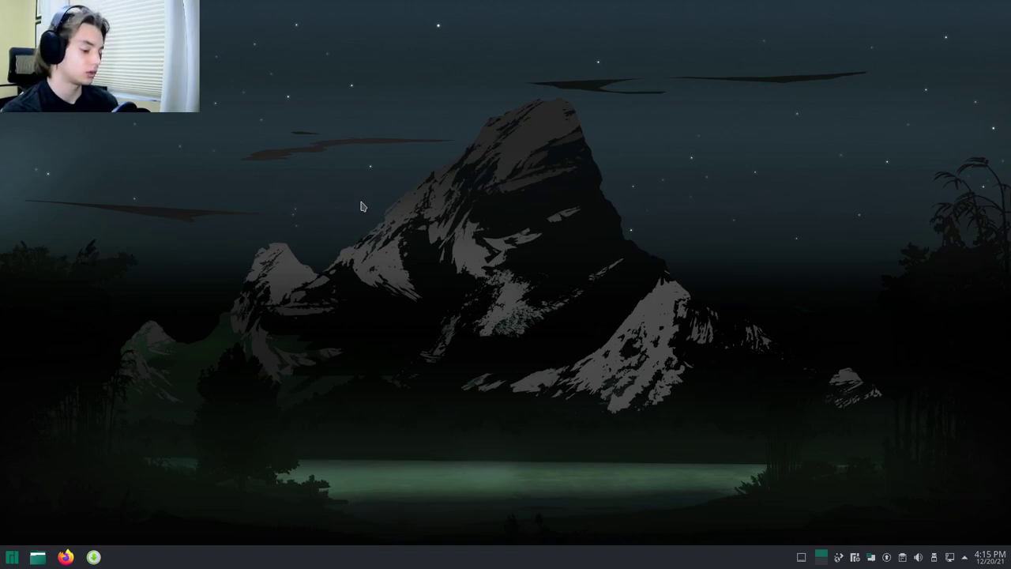
{"action": "key", "text": "alt+space"}
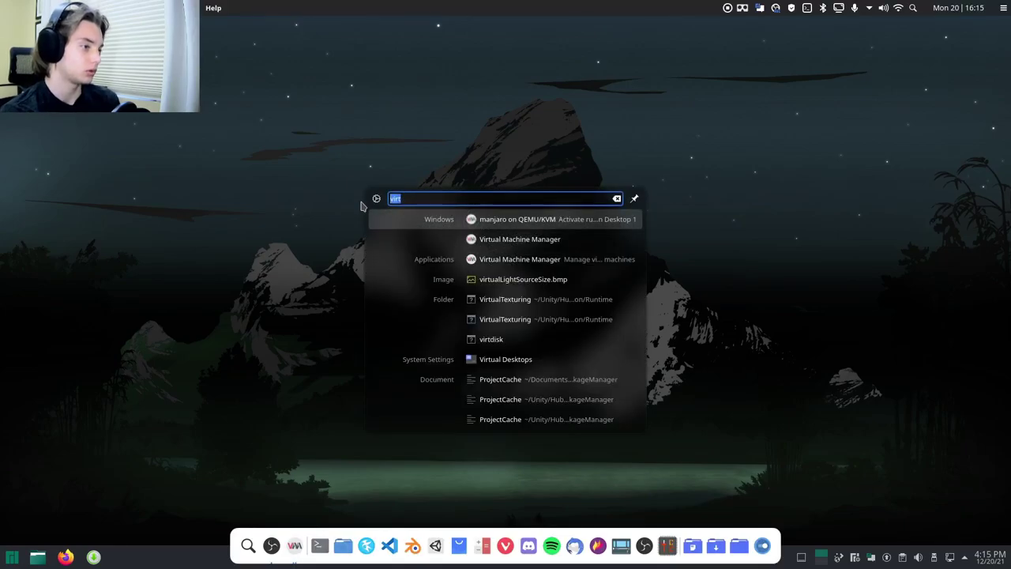
{"action": "key", "text": "BackSpace"}
{"action": "key", "text": "Escape"}
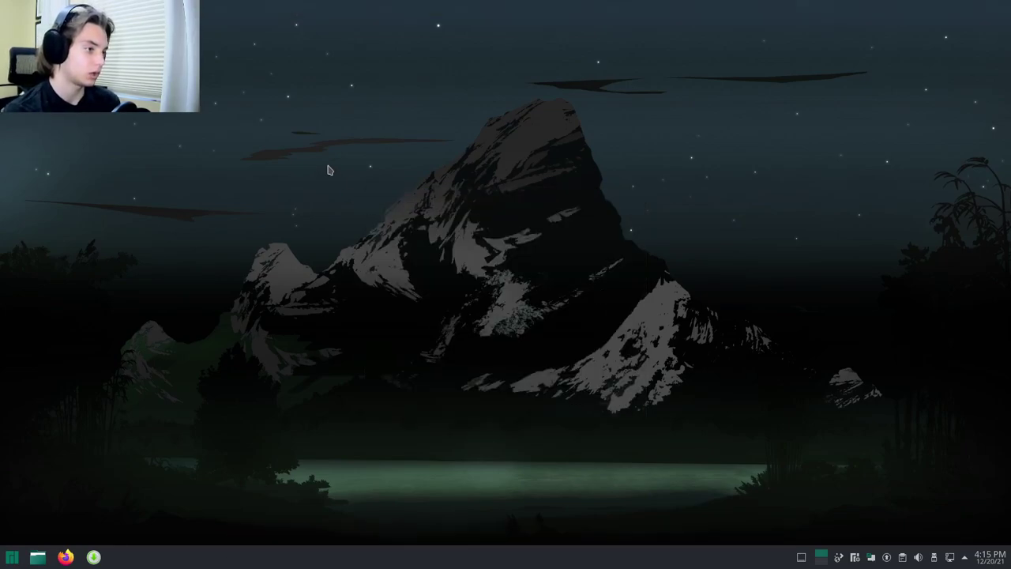
- Search the application launcher for steam, launch Steam (Runtime), and move its setup window aside
{"action": "key", "text": "alt+space"}
{"action": "type", "text": "side"}
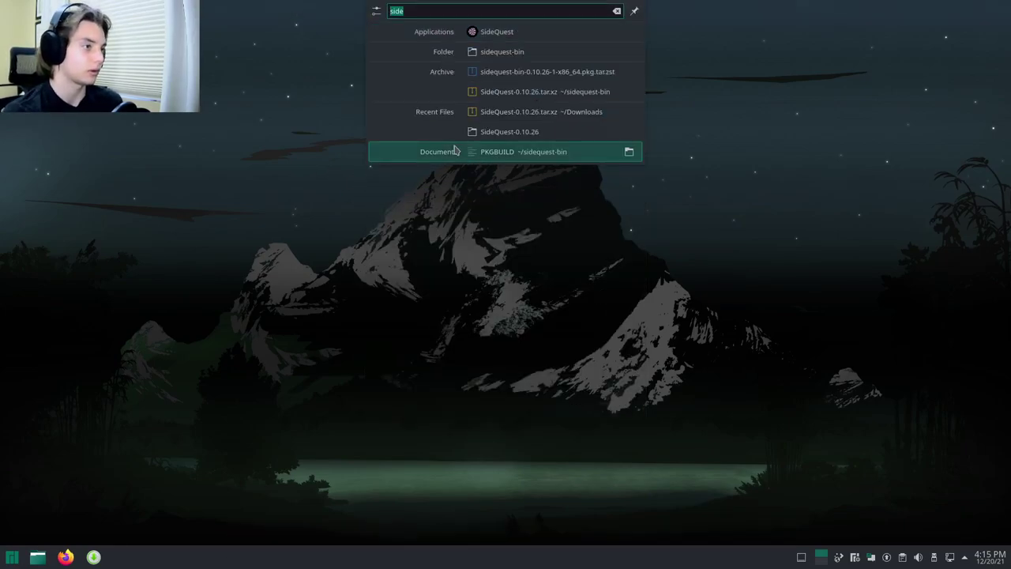
{"action": "key", "text": "BackSpace"}
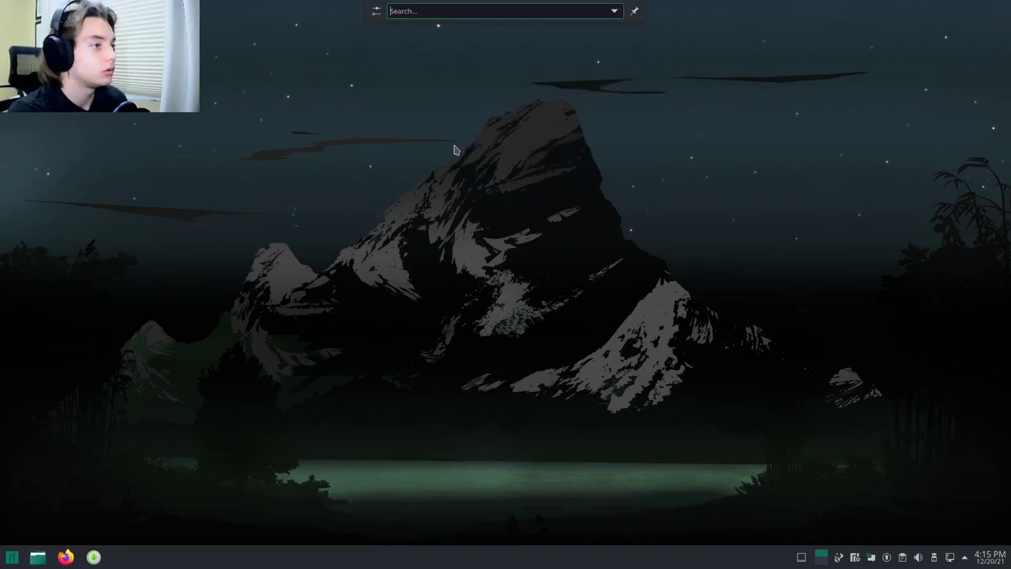
{"action": "type", "text": "ste"}
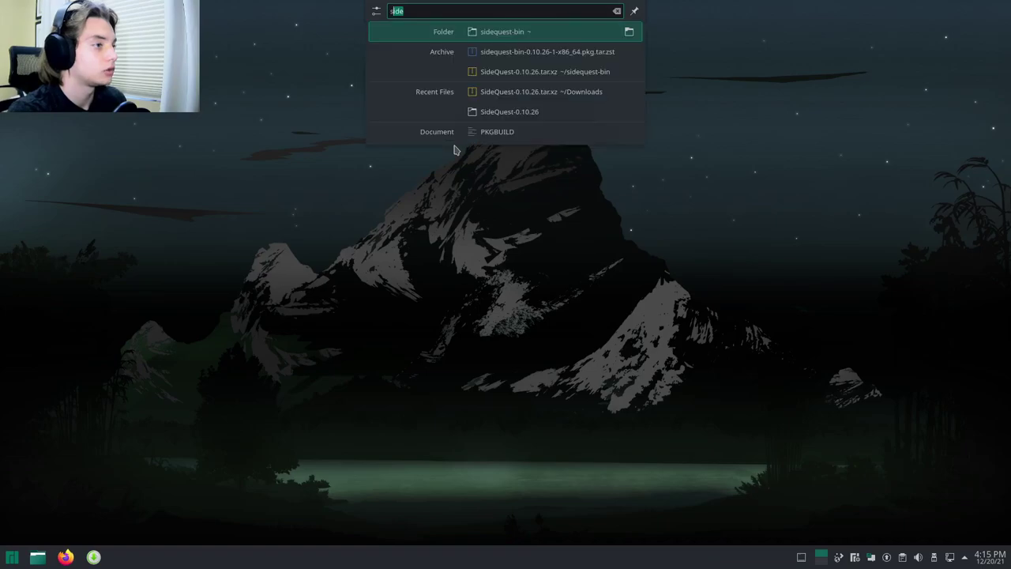
{"action": "key", "text": "BackSpace"}
{"action": "key", "text": "BackSpace"}
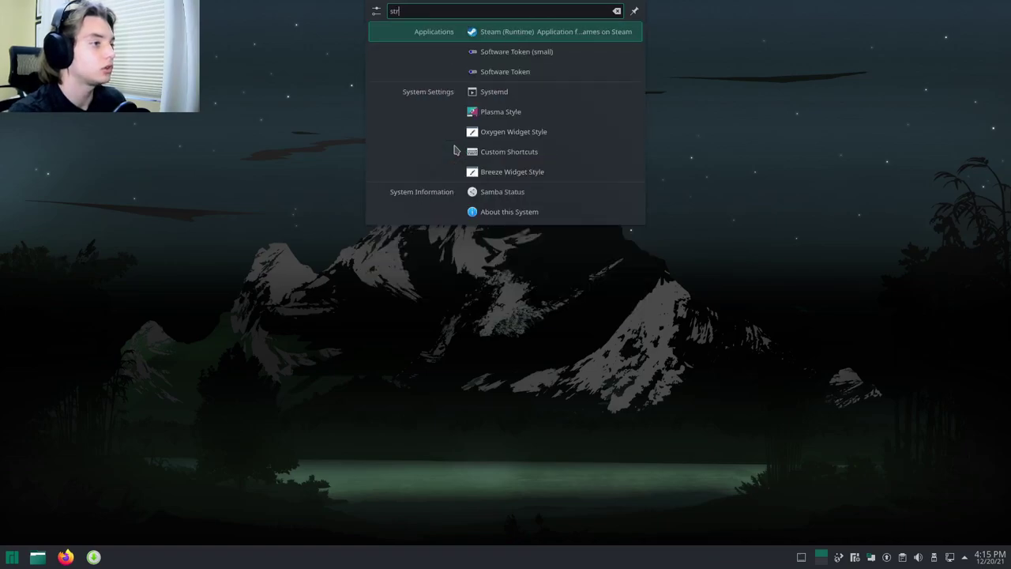
{"action": "type", "text": "team"}
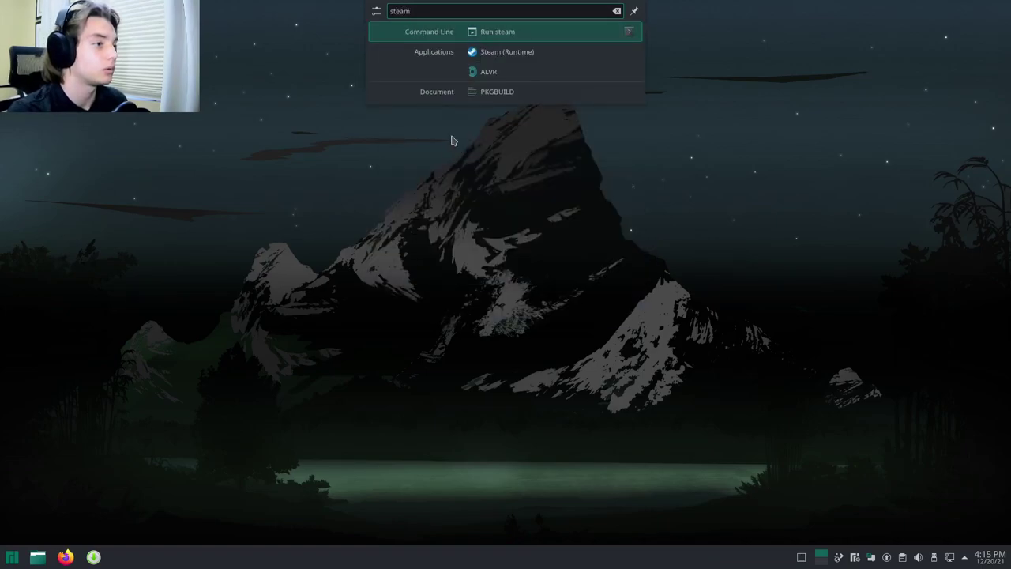
{"action": "left_click", "coordinate": [529, 52]}
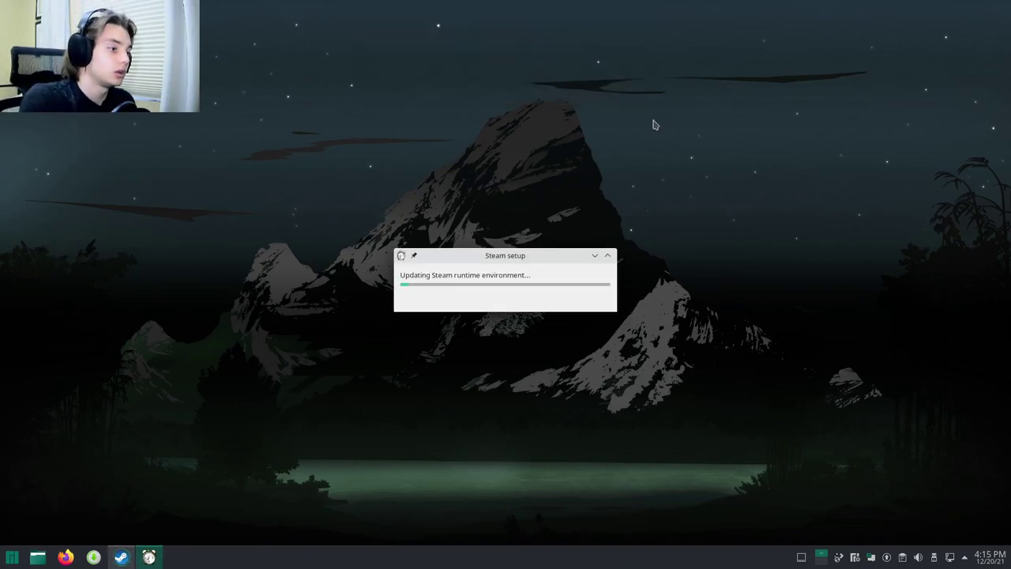
{"action": "left_click_drag", "start_coordinate": [514, 255], "coordinate": [555, 197]}
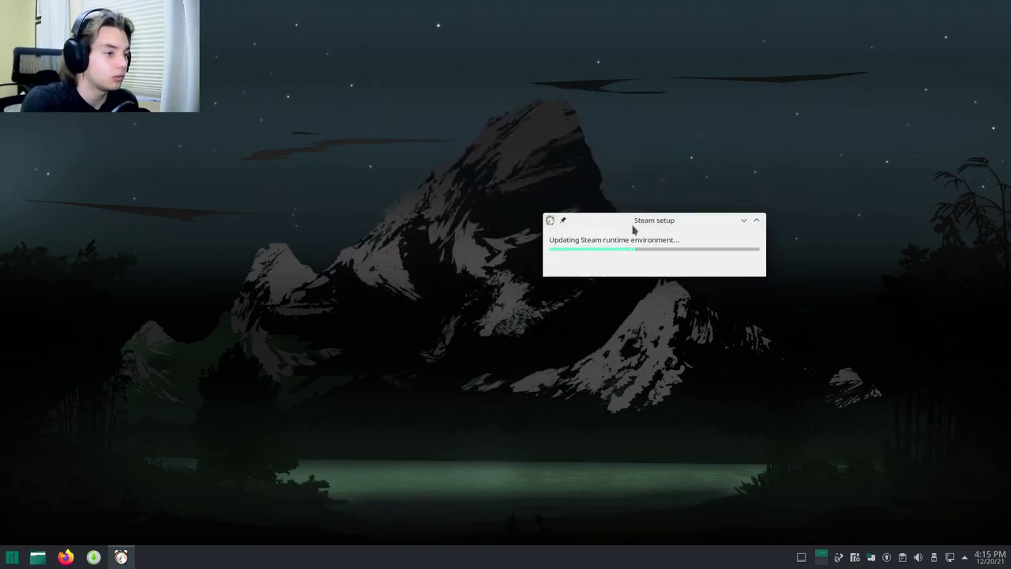
- Close the Steam news window and search the game library for steamvr
{"action": "left_click_drag", "start_coordinate": [634, 229], "coordinate": [486, 226]}
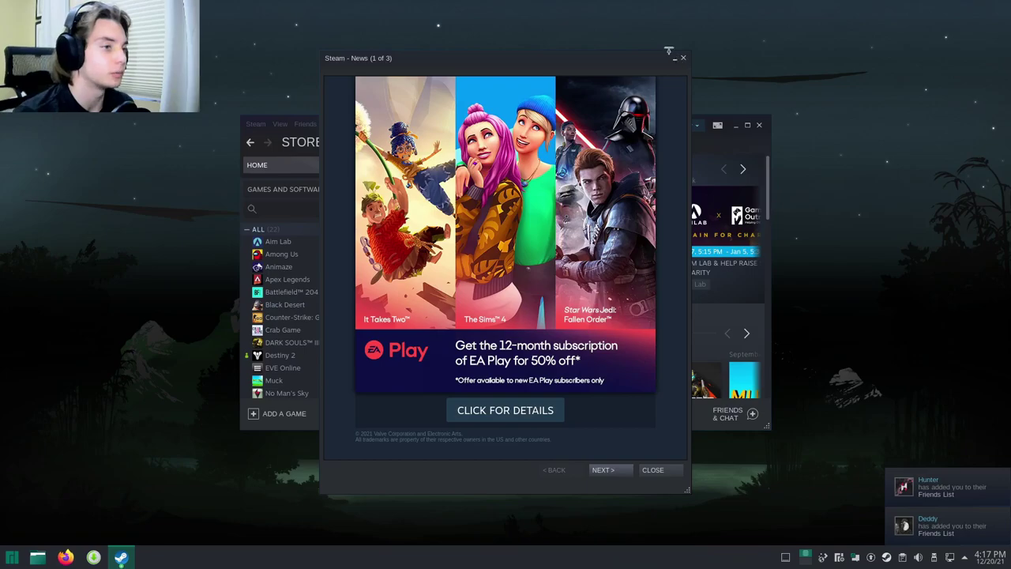
{"action": "left_click", "coordinate": [683, 58]}
{"action": "left_click", "coordinate": [297, 207]}
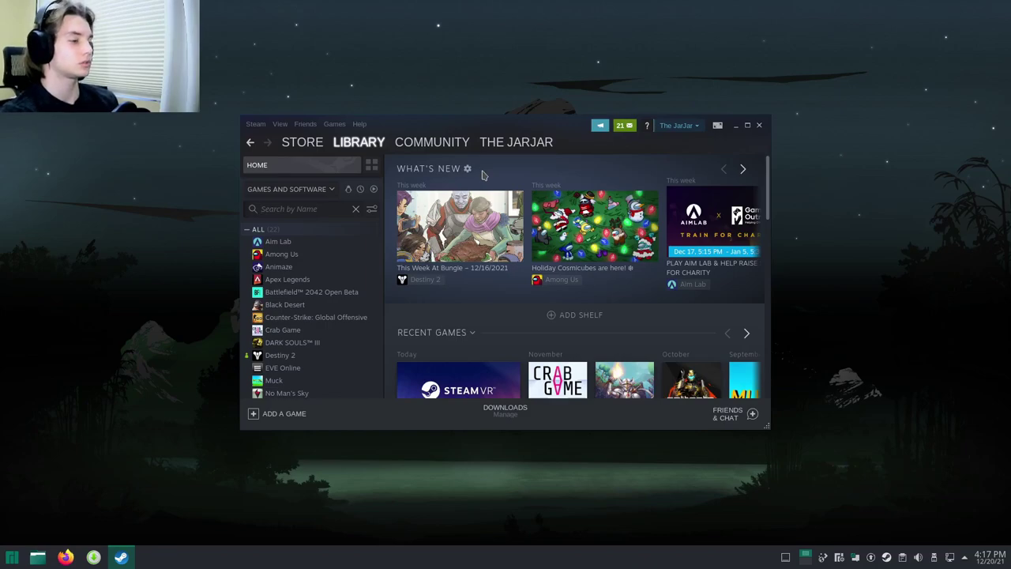
{"action": "type", "text": "stremv"}
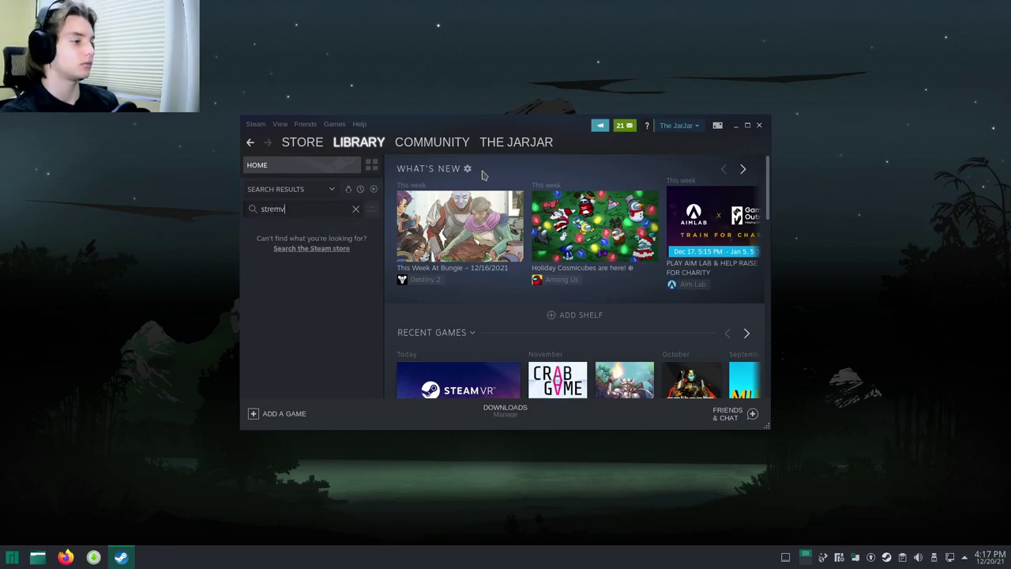
{"action": "key", "text": "BackSpace"}
{"action": "key", "text": "BackSpace"}
{"action": "key", "text": "BackSpace"}
{"action": "type", "text": "eam"}
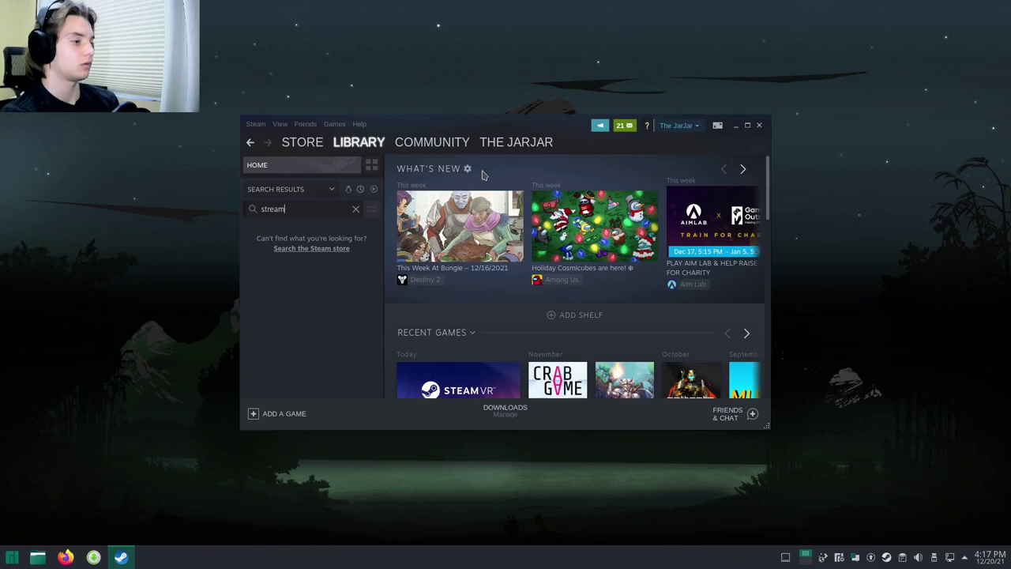
{"action": "type", "text": "vr"}
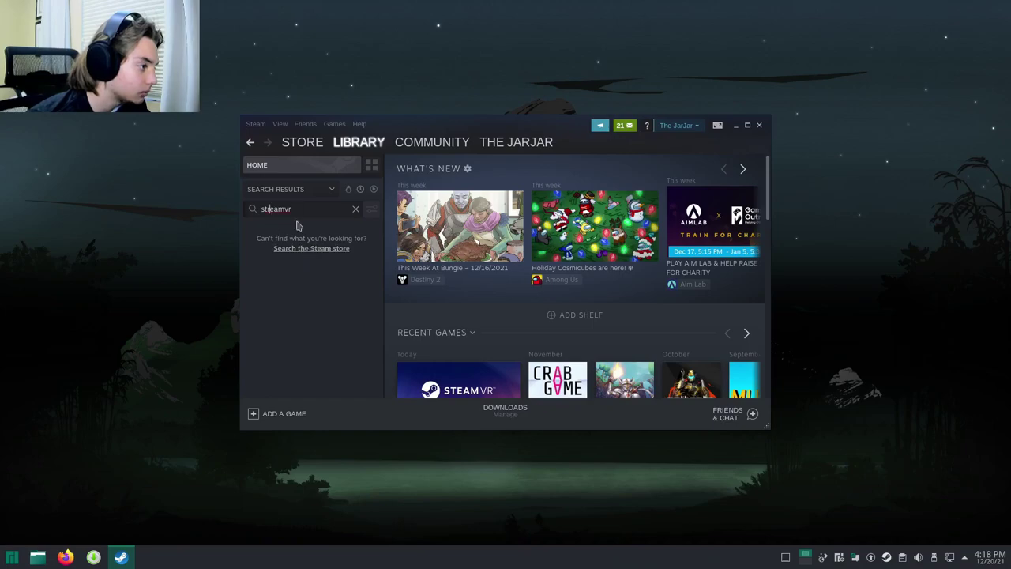
{"action": "key", "text": "Left"}
{"action": "key", "text": "Left"}
{"action": "key", "text": "Left"}
{"action": "key", "text": "Left"}
{"action": "key", "text": "Left"}
{"action": "key", "text": "BackSpace"}
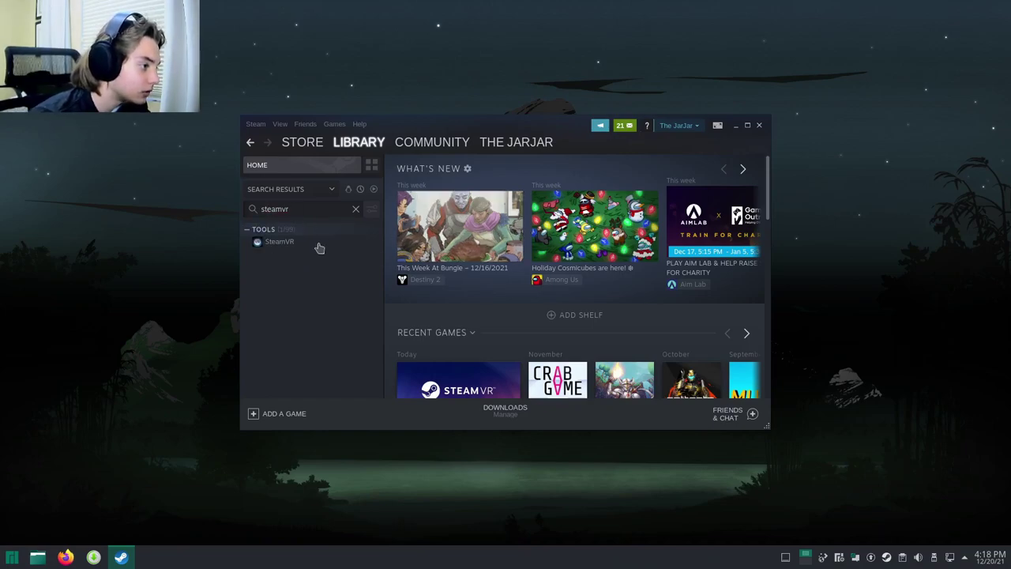
- Install SteamVR from the library with a system application icon and move the Steam and installer windows up the desktop
{"action": "left_click", "coordinate": [268, 242]}
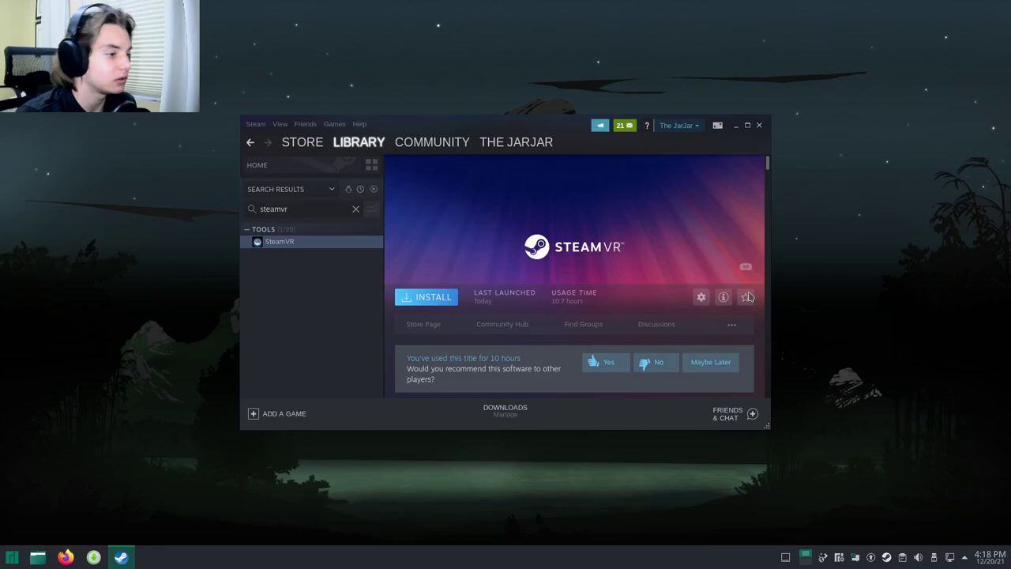
{"action": "left_click", "coordinate": [416, 304]}
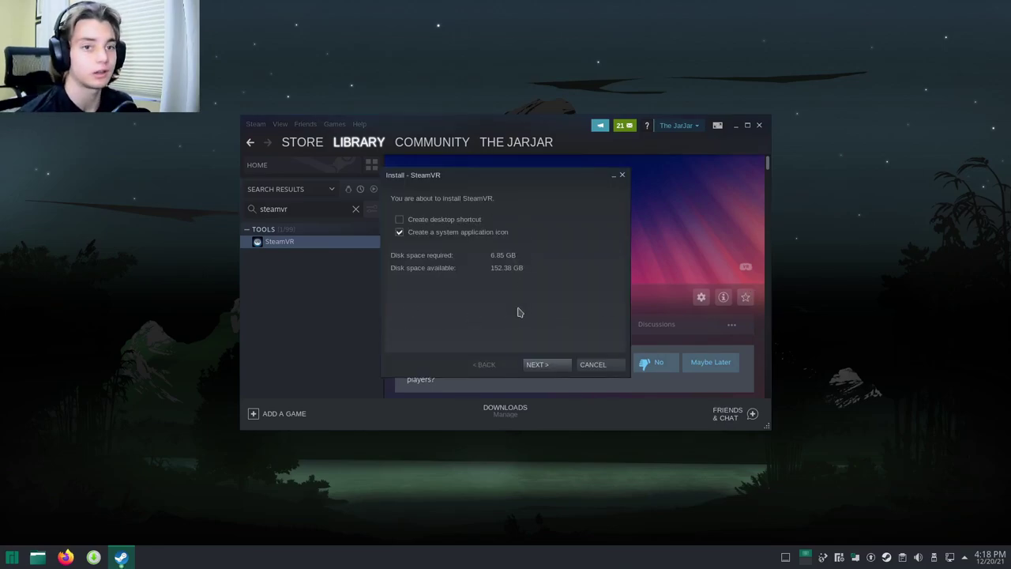
{"action": "left_click", "coordinate": [551, 365]}
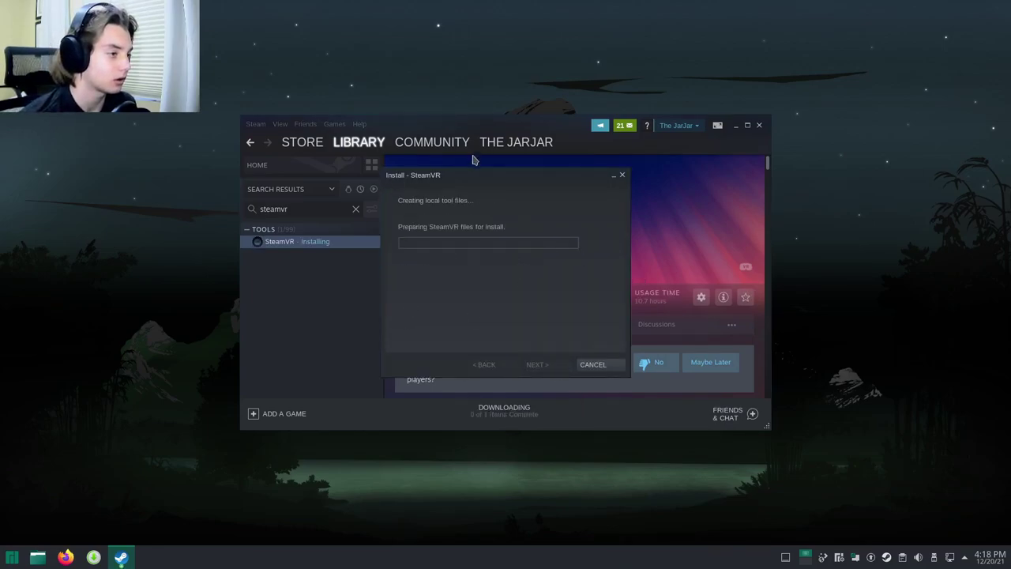
{"action": "left_click_drag", "start_coordinate": [474, 128], "coordinate": [406, 8]}
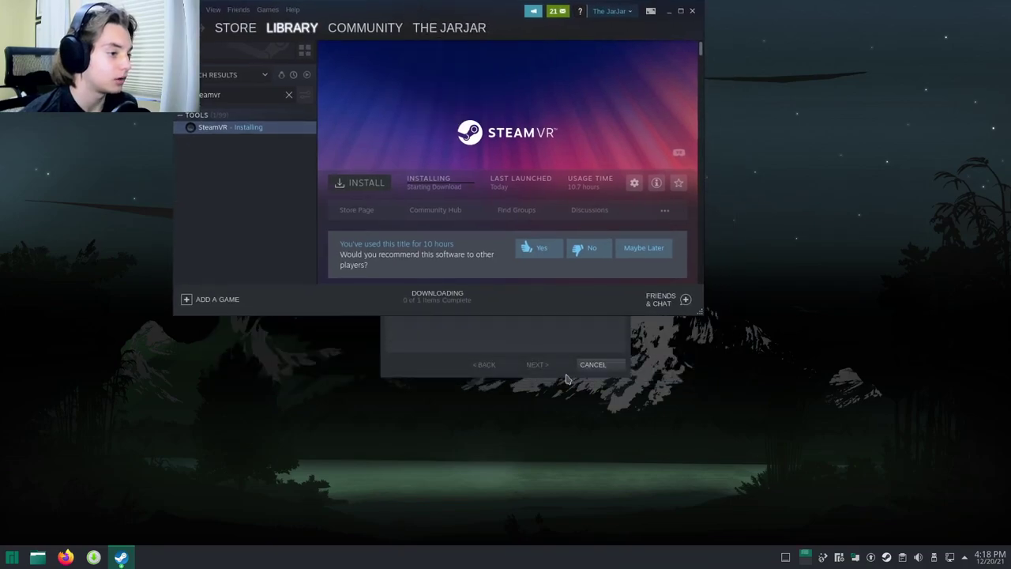
{"action": "left_click", "coordinate": [615, 342]}
{"action": "left_click_drag", "start_coordinate": [512, 184], "coordinate": [422, 107]}
{"action": "left_click", "coordinate": [499, 294]}
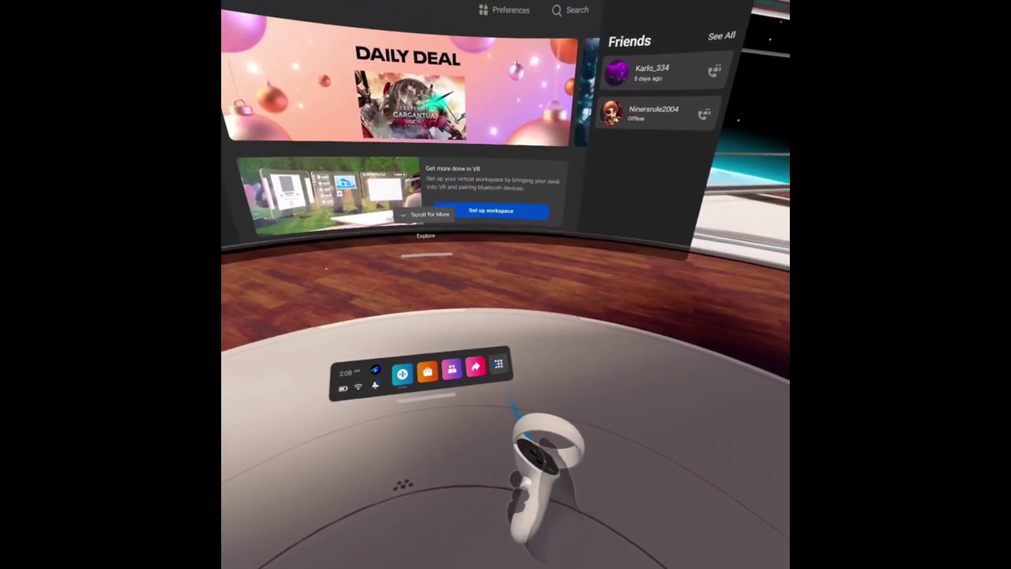
- Open the app list in the VR headset and filter it to Unknown Sources
{"action": "left_click", "coordinate": [498, 365]}
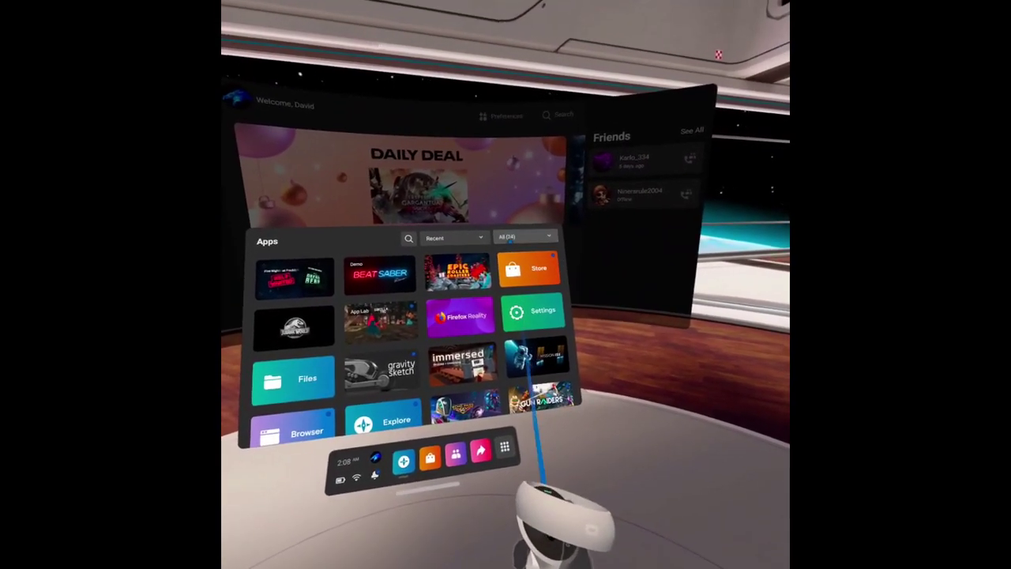
{"action": "left_click", "coordinate": [513, 237]}
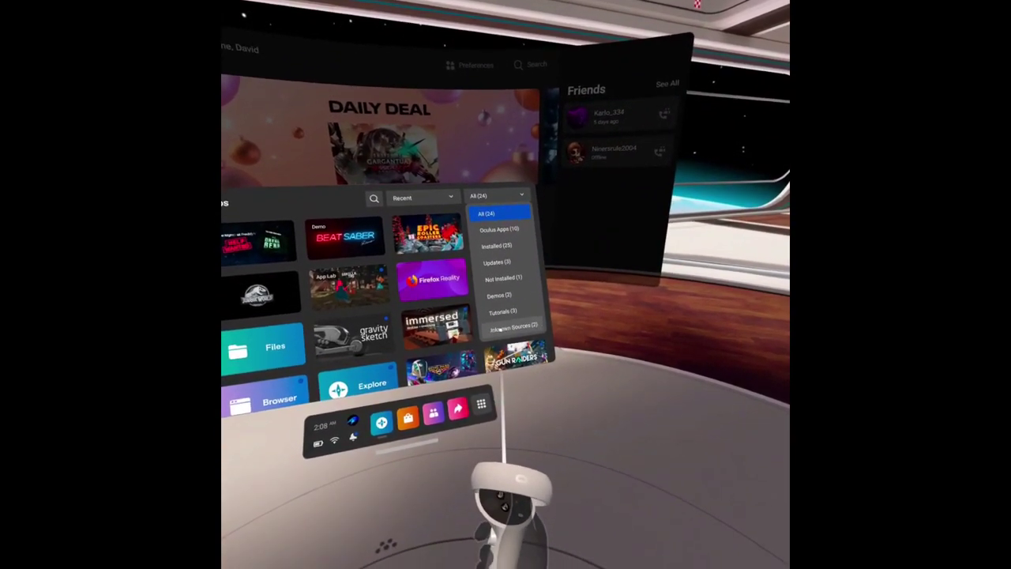
{"action": "left_click", "coordinate": [513, 326]}
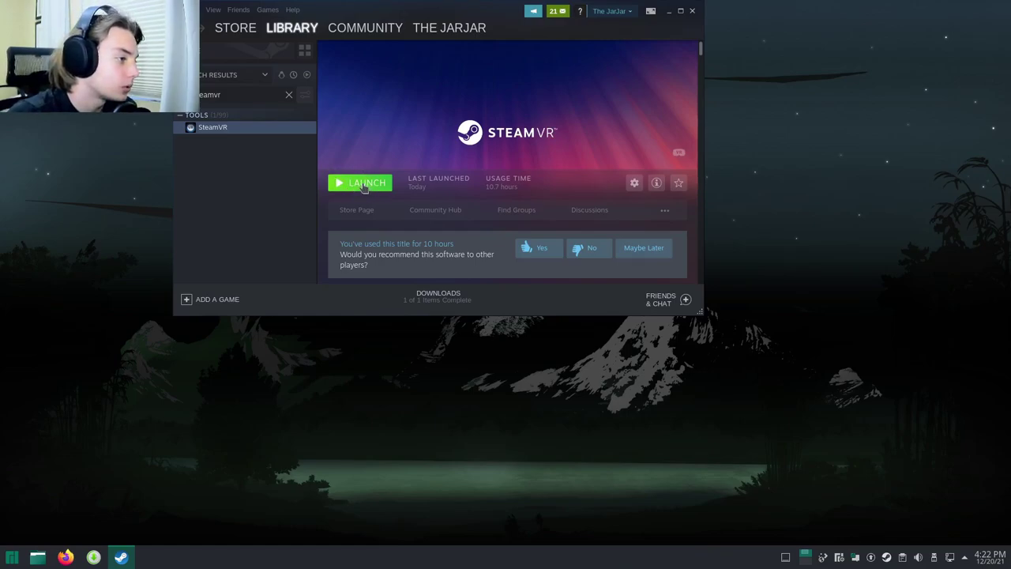
- Launch SteamVR, agree to finish its setup with superuser access, and authenticate with the account password
{"action": "left_click", "coordinate": [362, 183]}
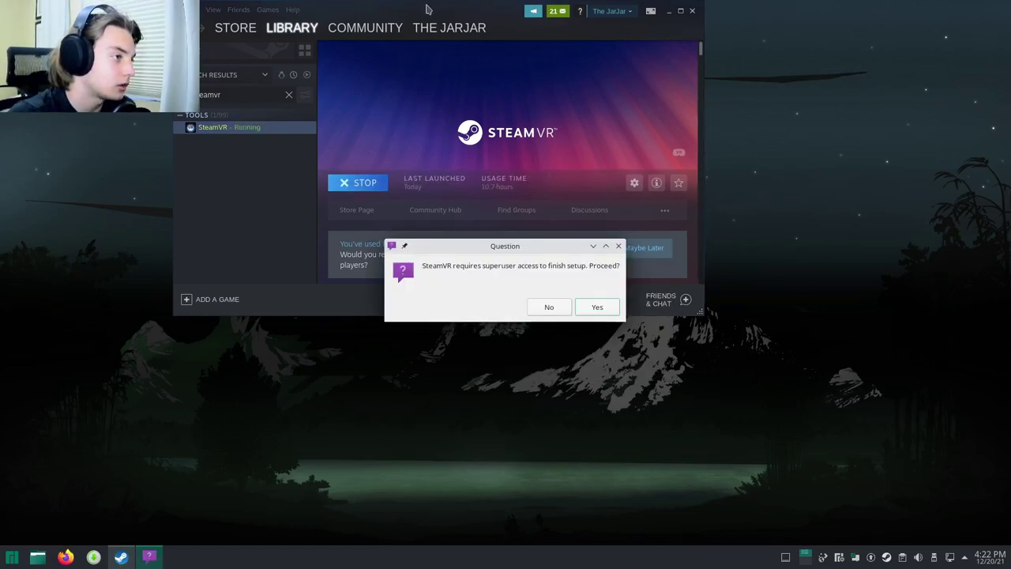
{"action": "mouse_move", "coordinate": [472, 83]}
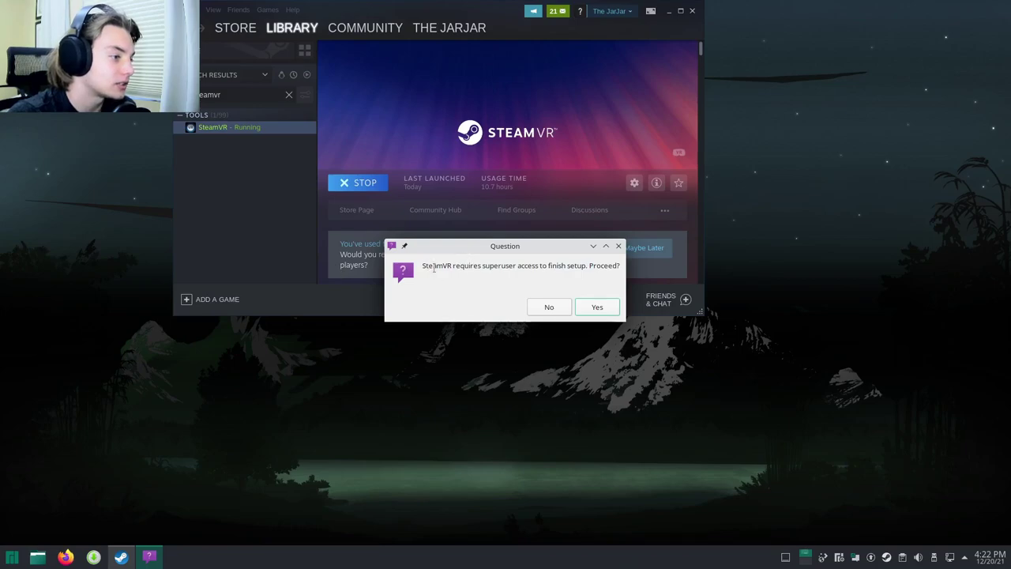
{"action": "left_click", "coordinate": [598, 308]}
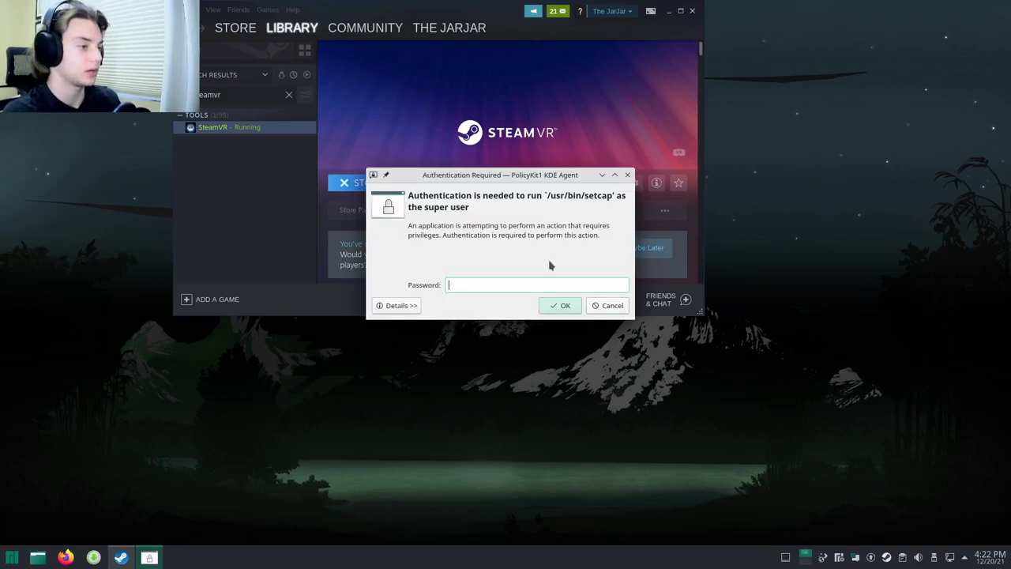
{"action": "type", "text": "********"}
{"action": "key", "text": "Return"}
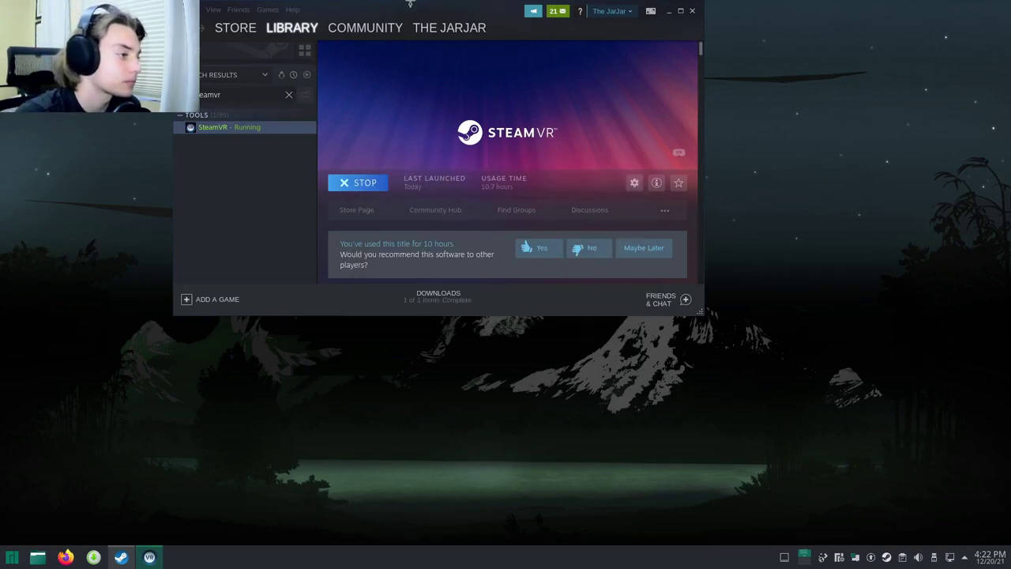
- Move the SteamVR status window up over the Steam window and close both windows
{"action": "left_click_drag", "start_coordinate": [409, 11], "coordinate": [412, 88]}
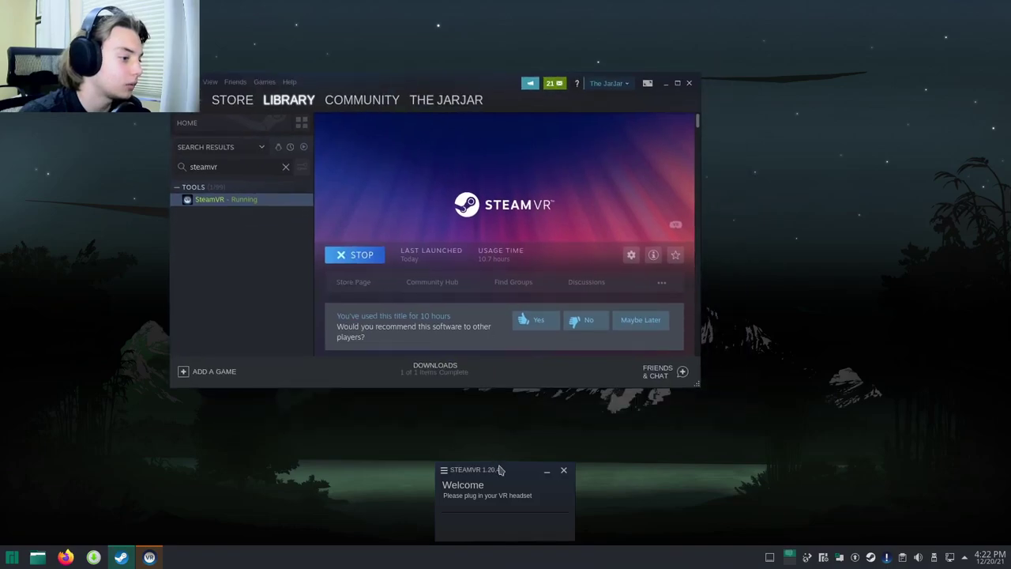
{"action": "left_click", "coordinate": [444, 469]}
{"action": "left_click", "coordinate": [517, 490]}
{"action": "left_click_drag", "start_coordinate": [516, 490], "coordinate": [529, 169]}
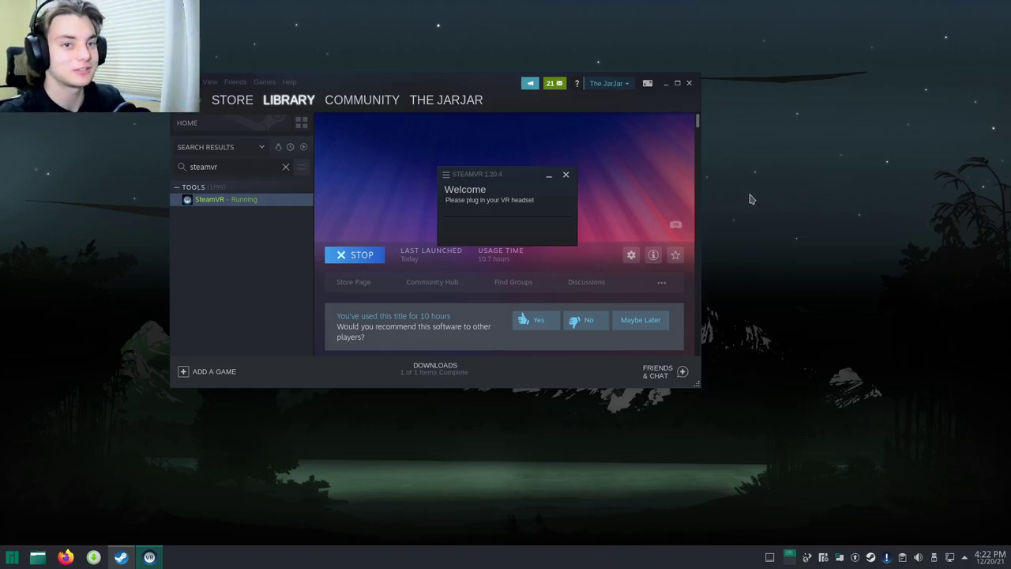
{"action": "left_click", "coordinate": [567, 176]}
{"action": "left_click", "coordinate": [690, 83]}
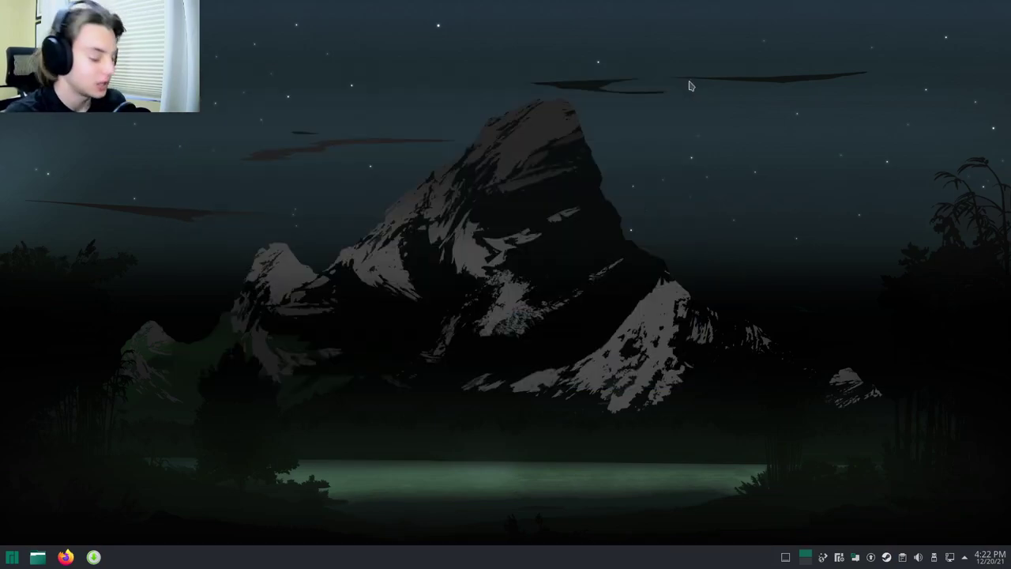
- Search the application launcher for alvr, launch ALVR Game, and bring up the SteamVR window
{"action": "key", "text": "alt+space"}
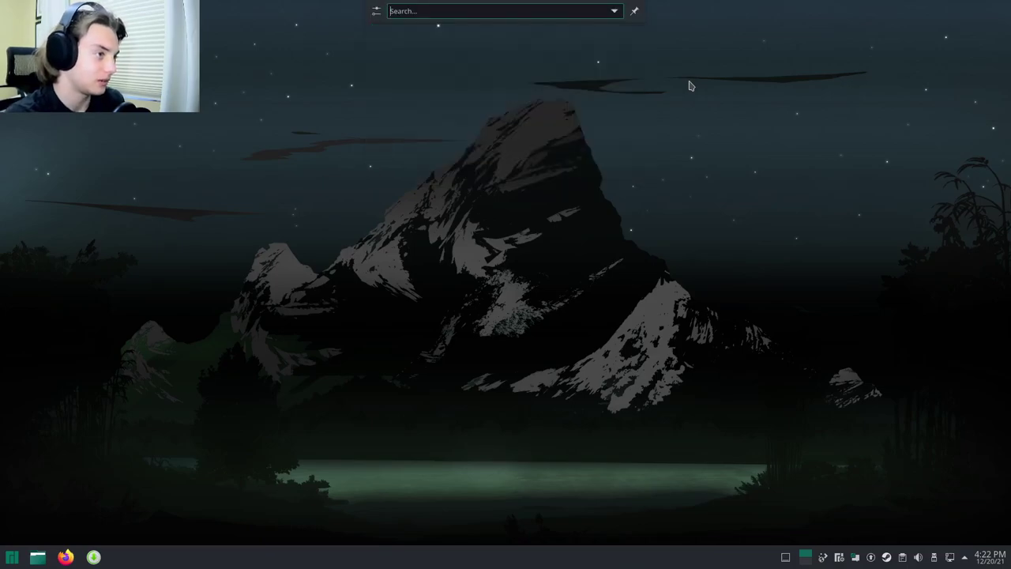
{"action": "type", "text": "alvr"}
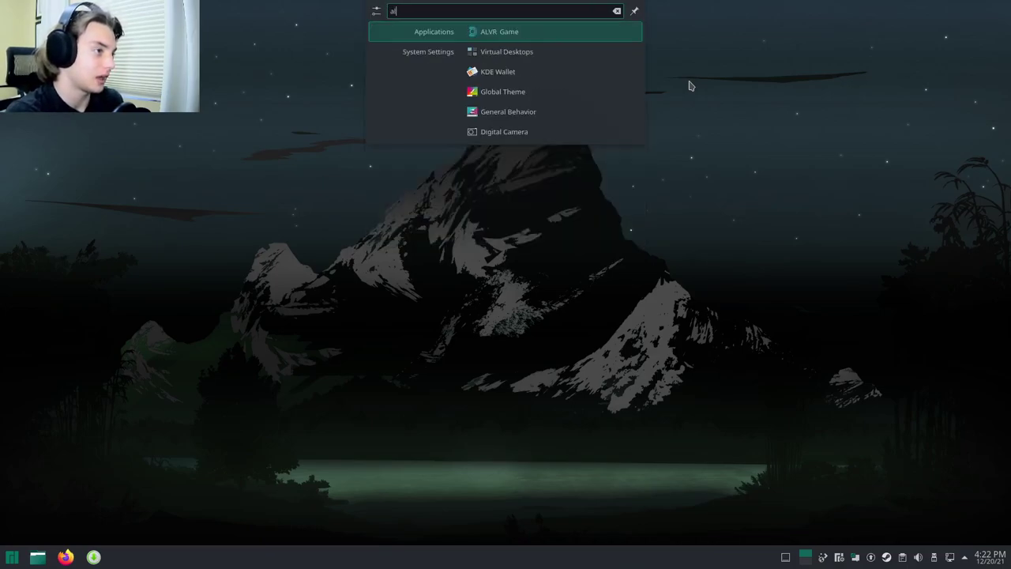
{"action": "left_click", "coordinate": [507, 38]}
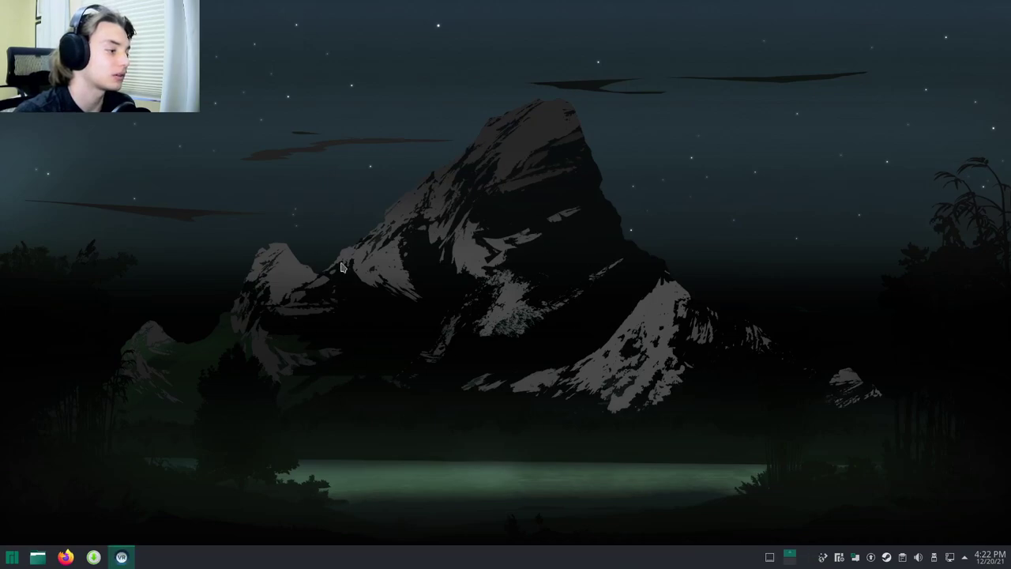
{"action": "left_click", "coordinate": [121, 558]}
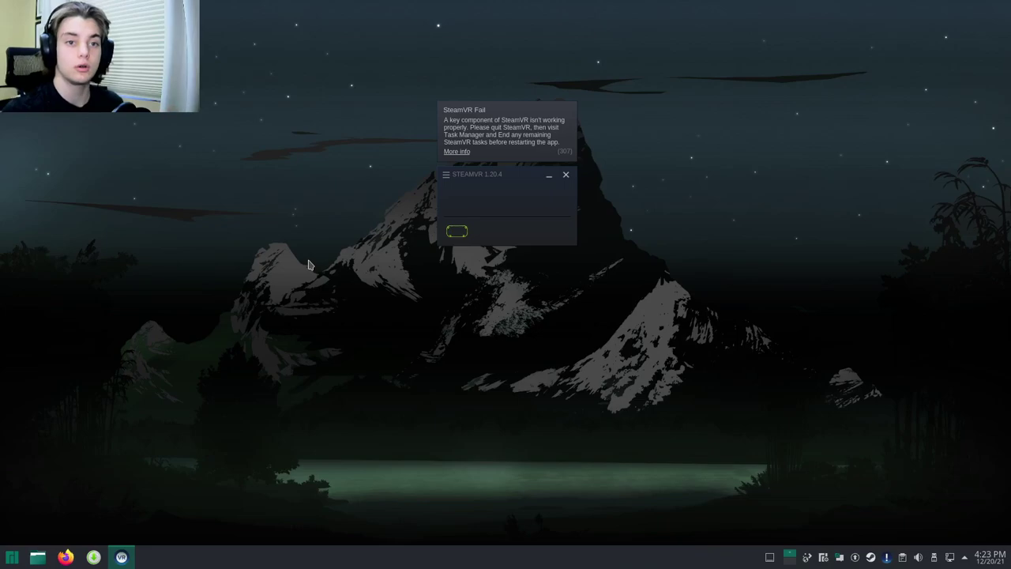
- Switch to the graphical package manager and search it for chromium
{"action": "left_click", "coordinate": [93, 557]}
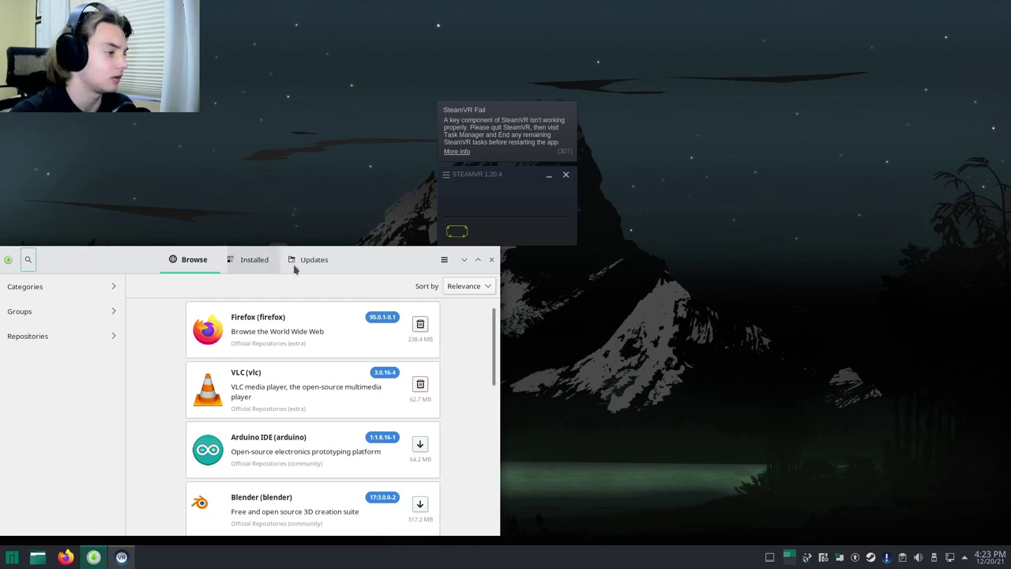
{"action": "left_click", "coordinate": [28, 259]}
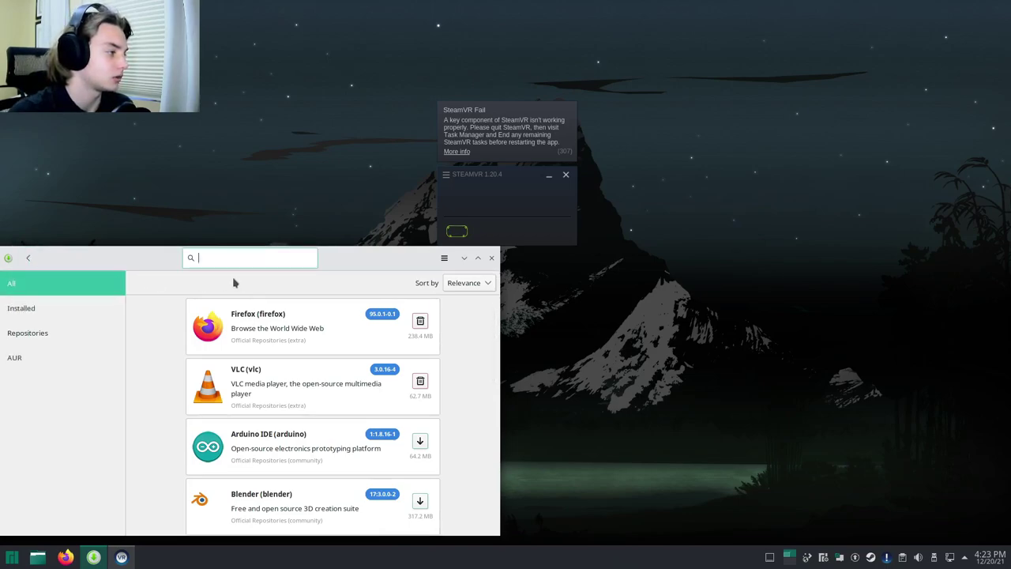
{"action": "type", "text": "chro"}
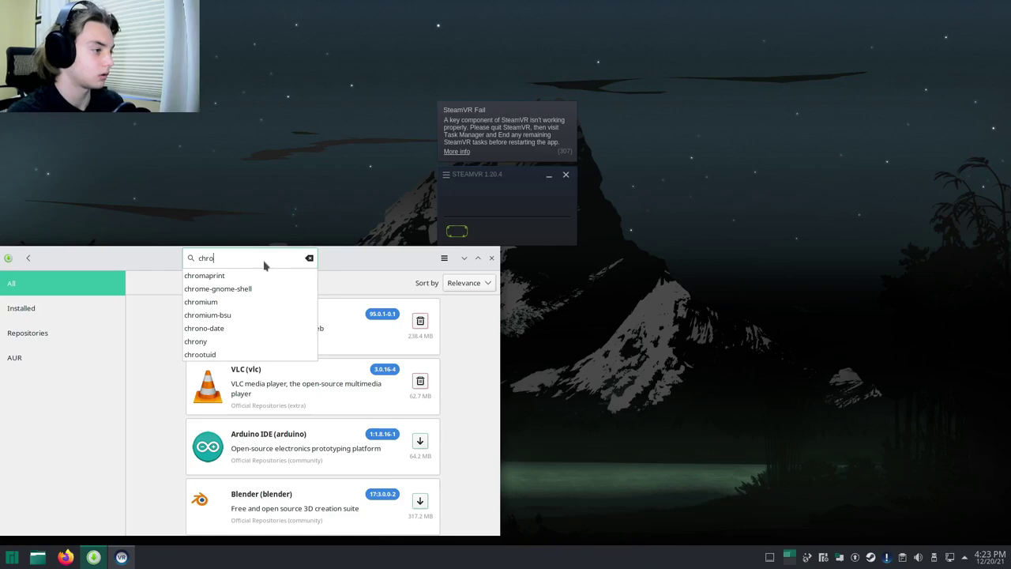
{"action": "left_click", "coordinate": [193, 302]}
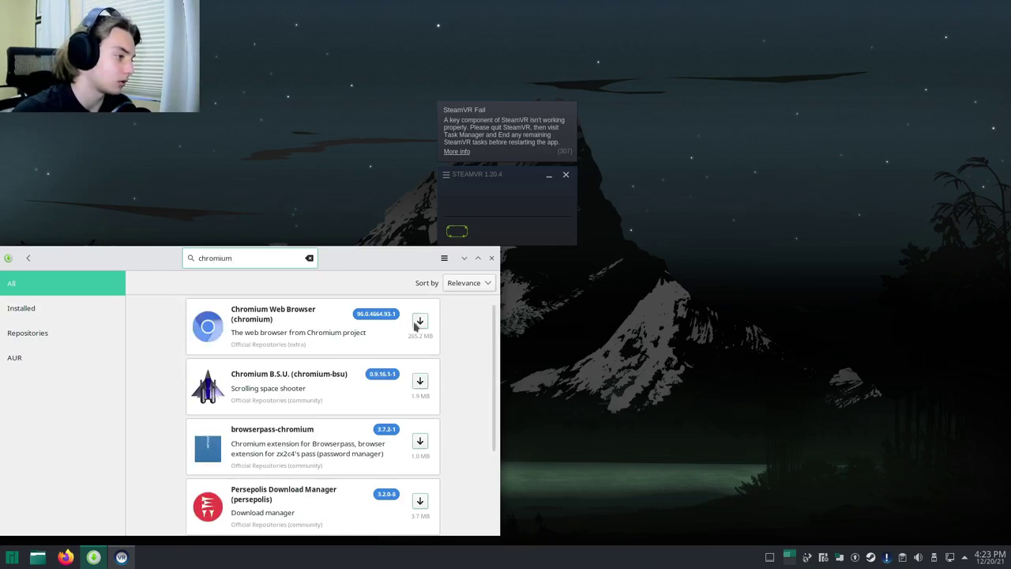
- Install Chromium Web Browser without optional dependencies, authenticate with the account password, and move the package manager window up the desktop
{"action": "left_click", "coordinate": [420, 321]}
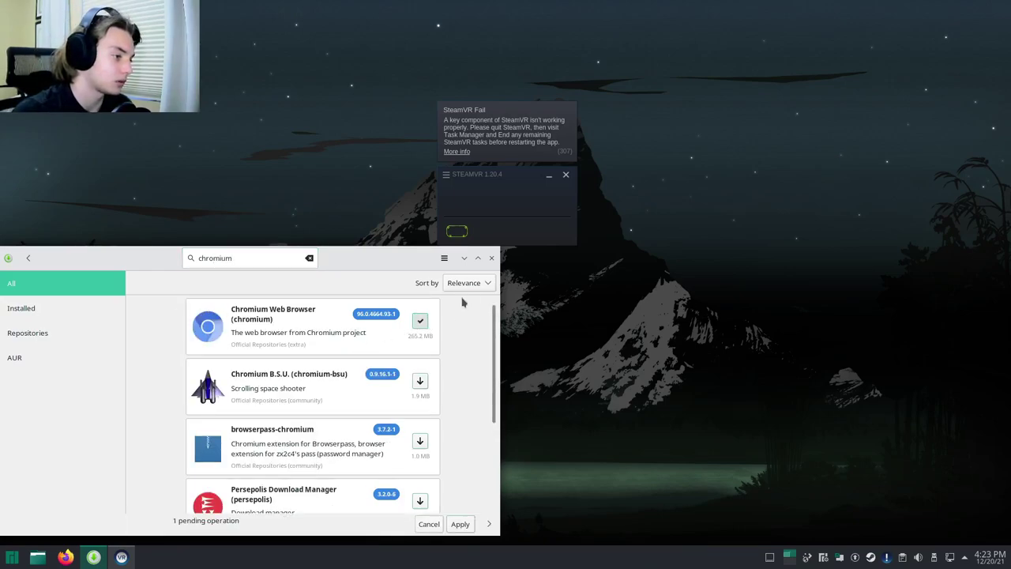
{"action": "left_click", "coordinate": [460, 524]}
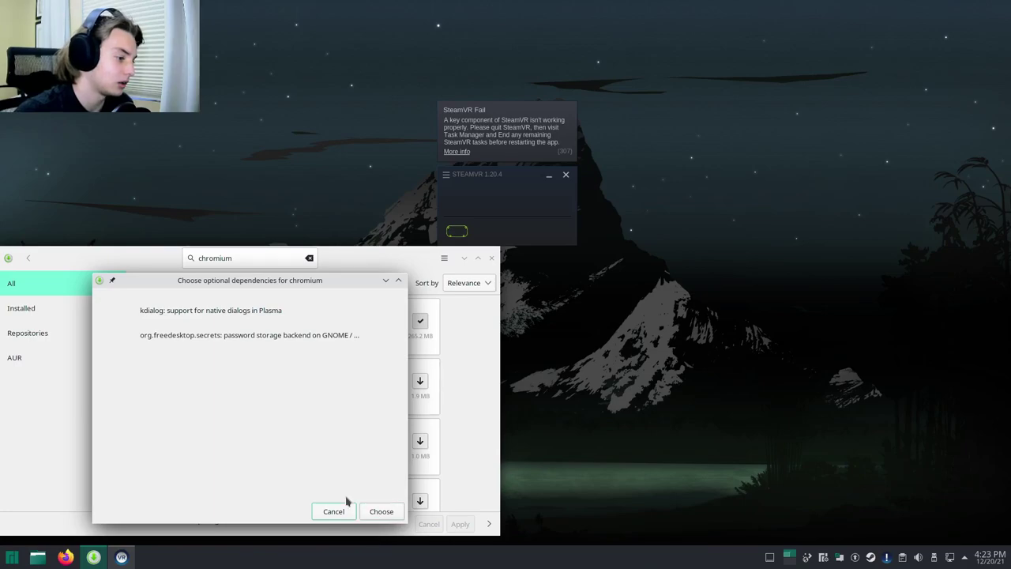
{"action": "left_click", "coordinate": [367, 513]}
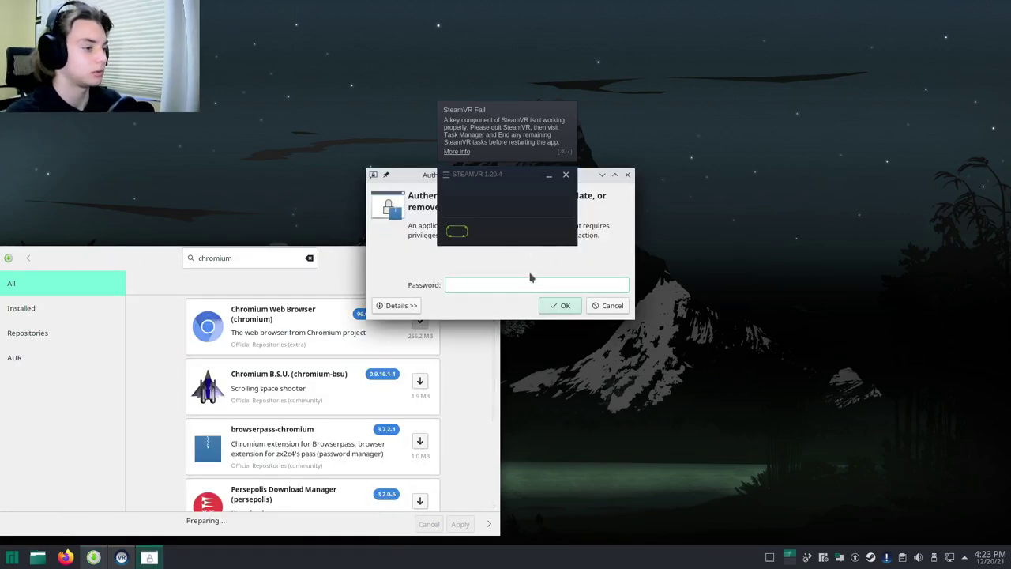
{"action": "type", "text": "********"}
{"action": "key", "text": "Return"}
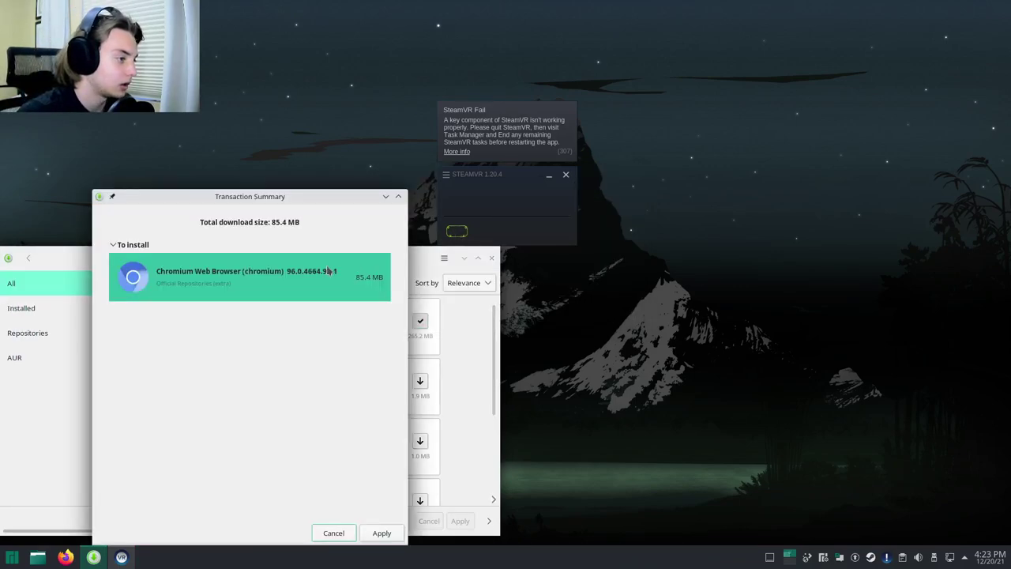
{"action": "left_click", "coordinate": [381, 532]}
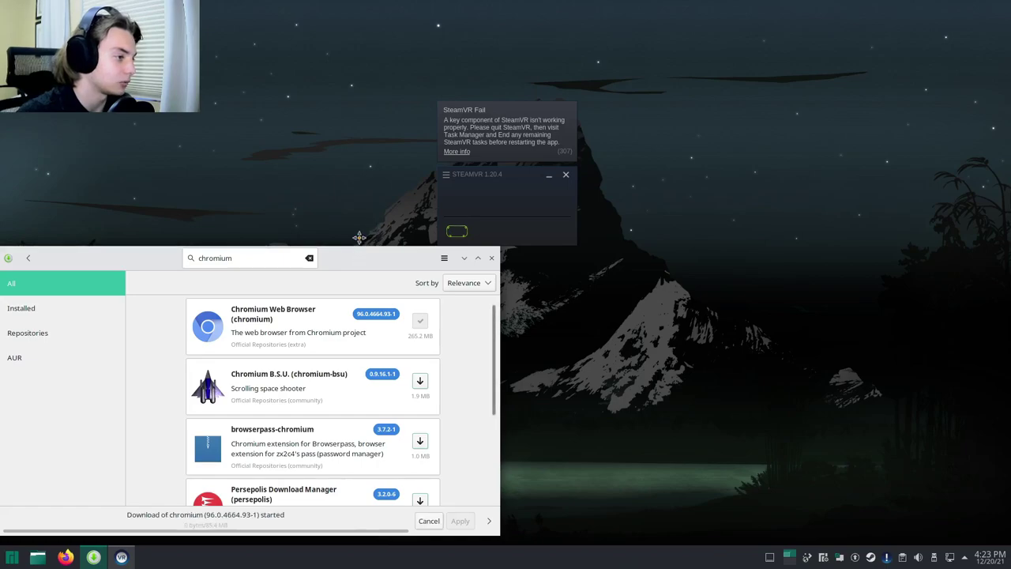
{"action": "left_click_drag", "start_coordinate": [361, 251], "coordinate": [361, 37]}
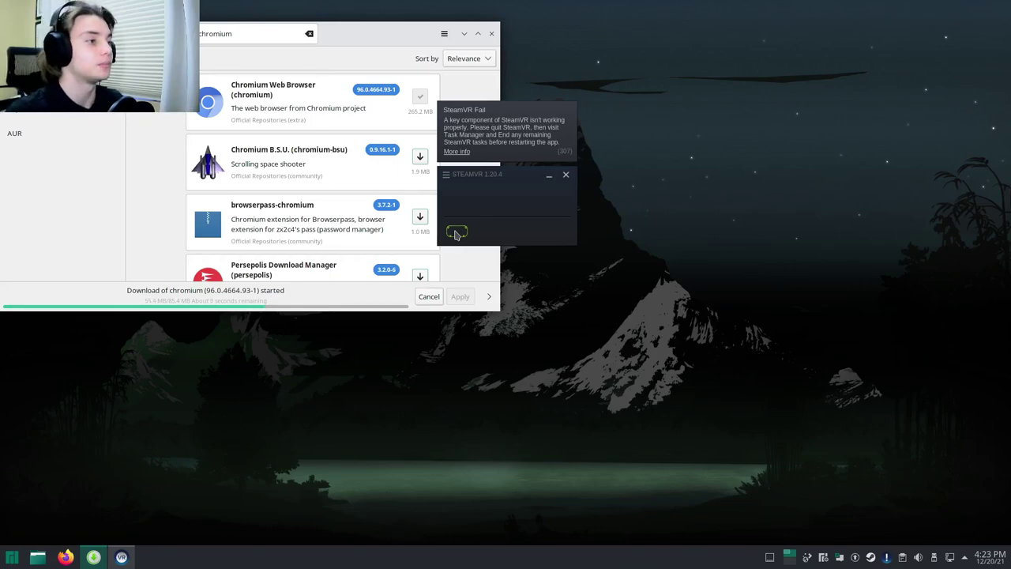
- Close the SteamVR status window, relaunch ALVR Game from the application launcher, and move its dashboard window lower on the desktop
{"action": "left_click", "coordinate": [566, 175]}
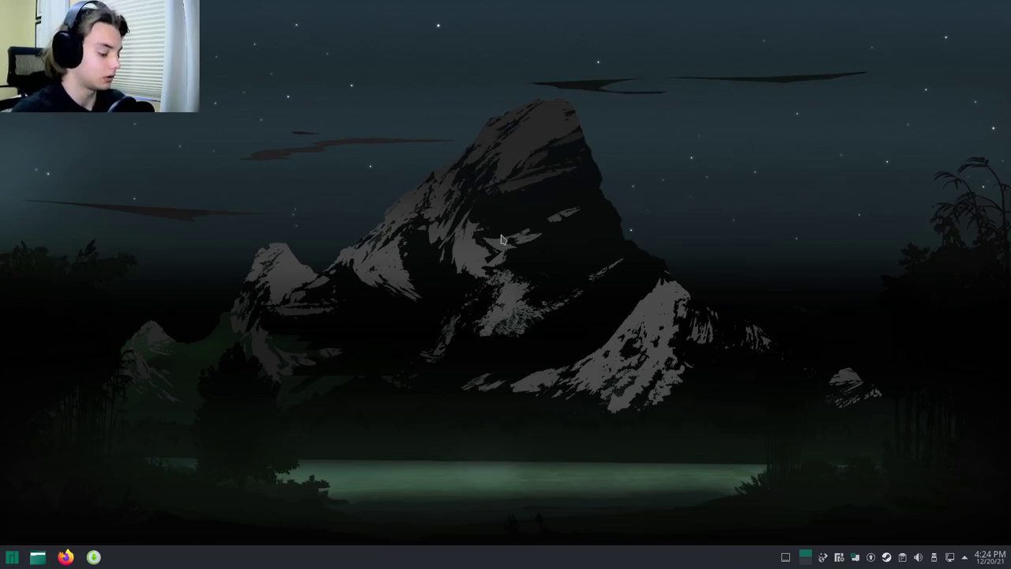
{"action": "key", "text": "alt+space"}
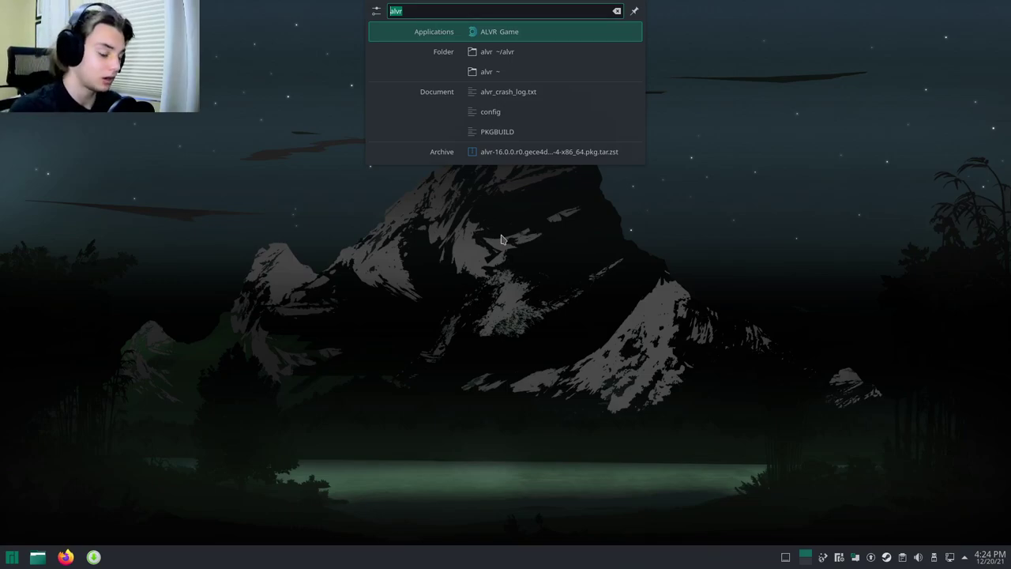
{"action": "key", "text": "Return"}
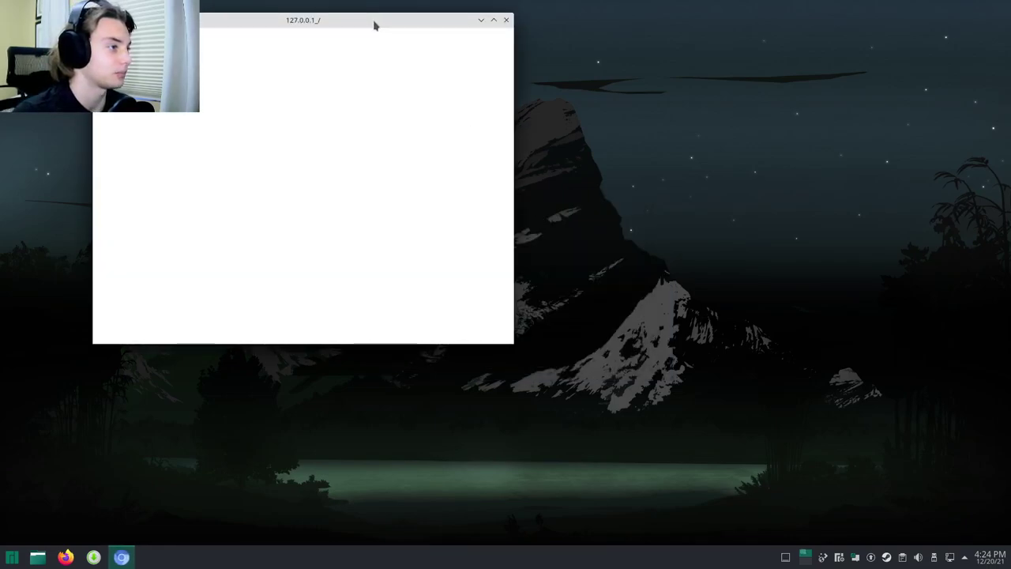
{"action": "left_click_drag", "start_coordinate": [375, 25], "coordinate": [303, 102]}
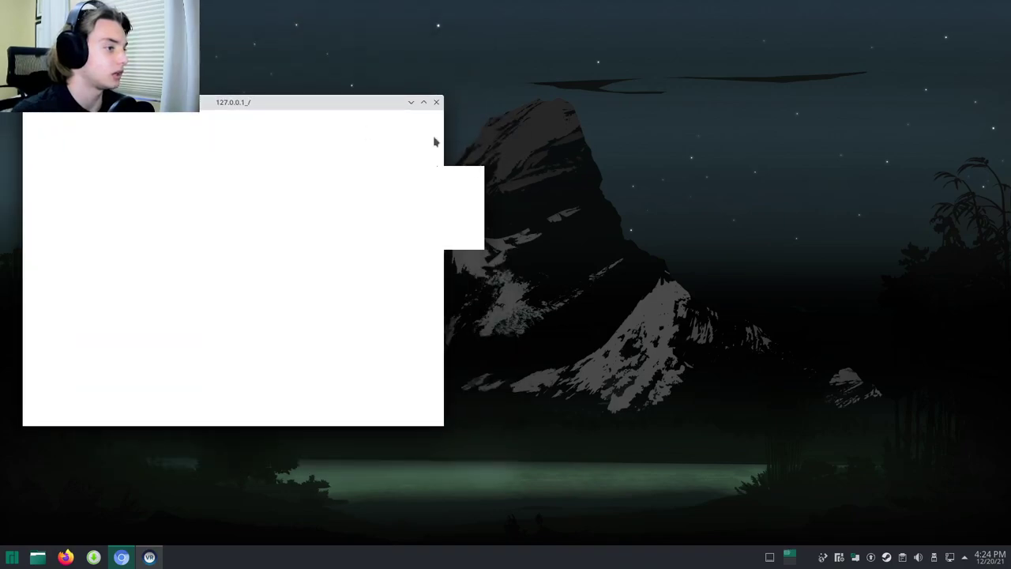
{"action": "left_click", "coordinate": [510, 179]}
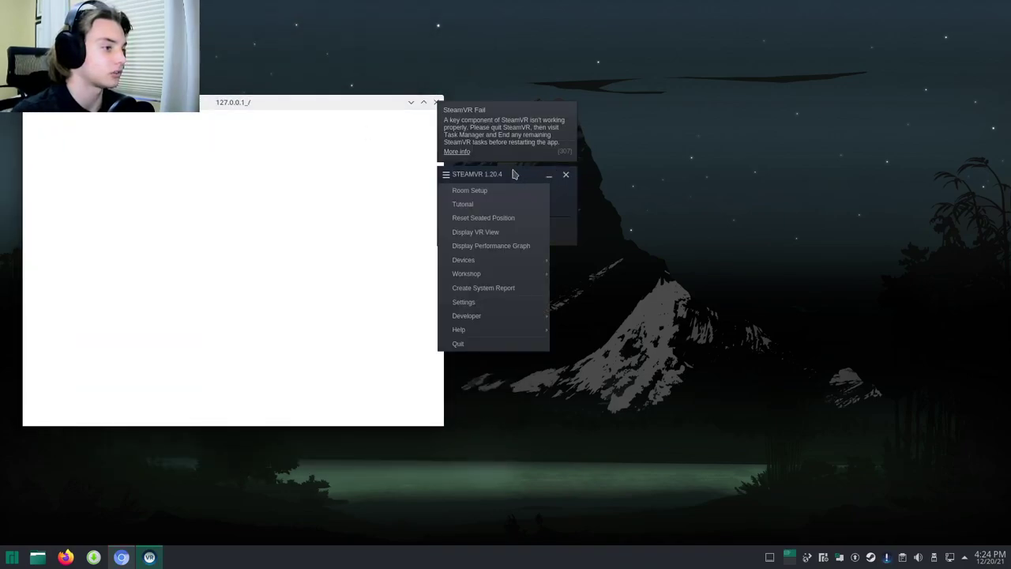
{"action": "left_click", "coordinate": [566, 174]}
{"action": "left_click", "coordinate": [455, 175]}
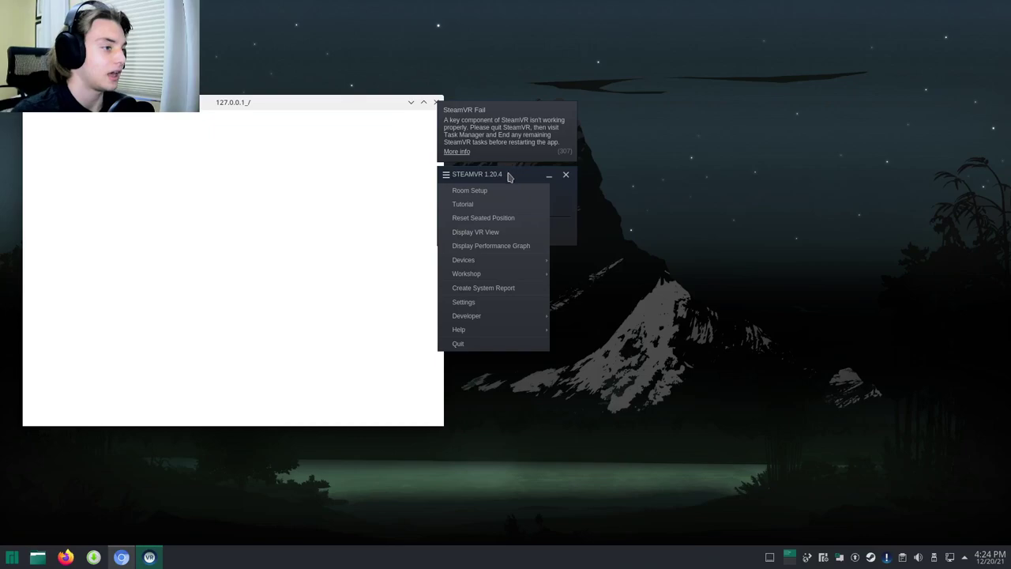
{"action": "left_click", "coordinate": [613, 150]}
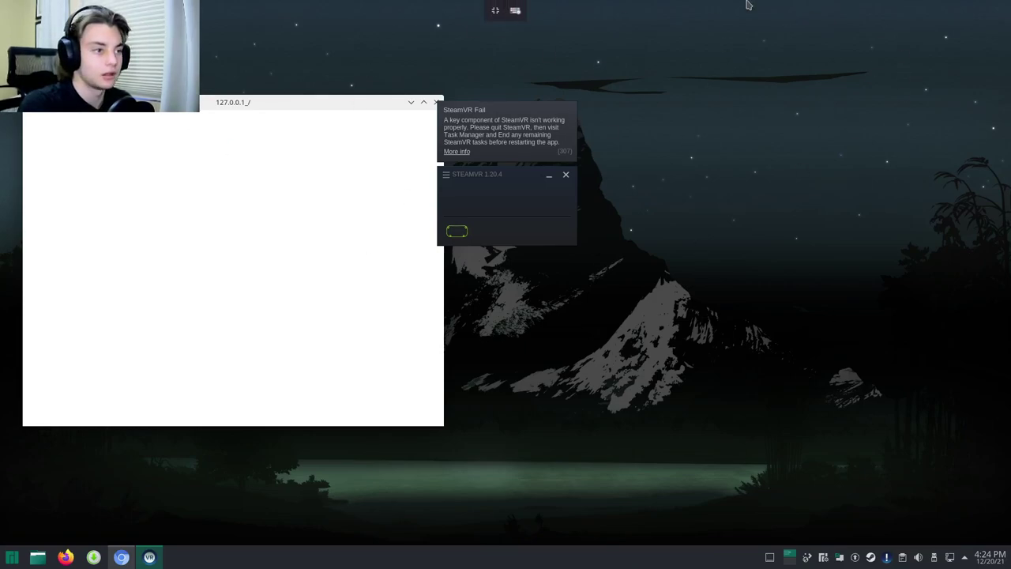
- Exit the Manjaro virtual machine's full-screen view, close its window, and launch alvr on the host system
{"action": "left_click", "coordinate": [495, 14]}
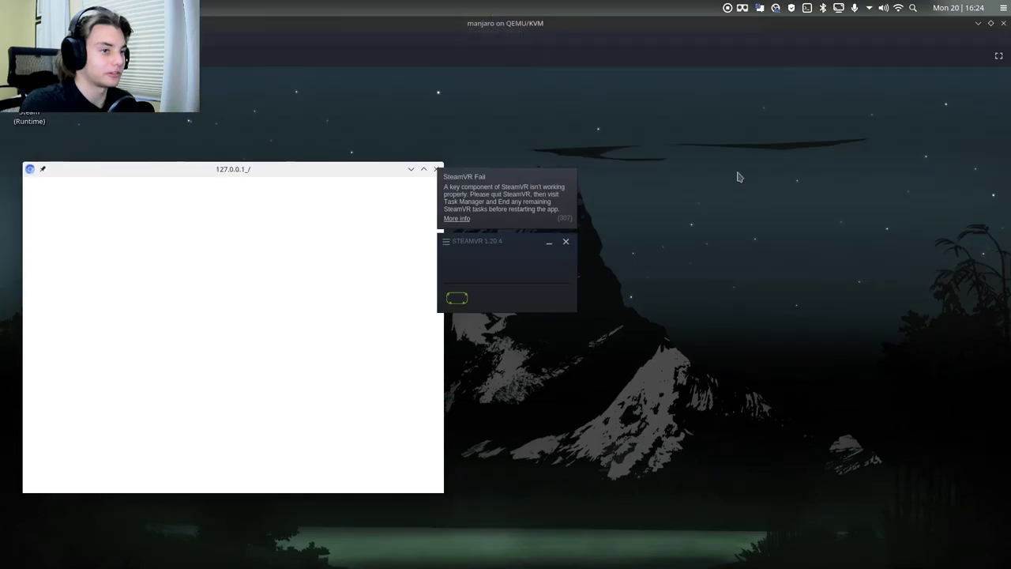
{"action": "left_click", "coordinate": [1003, 24]}
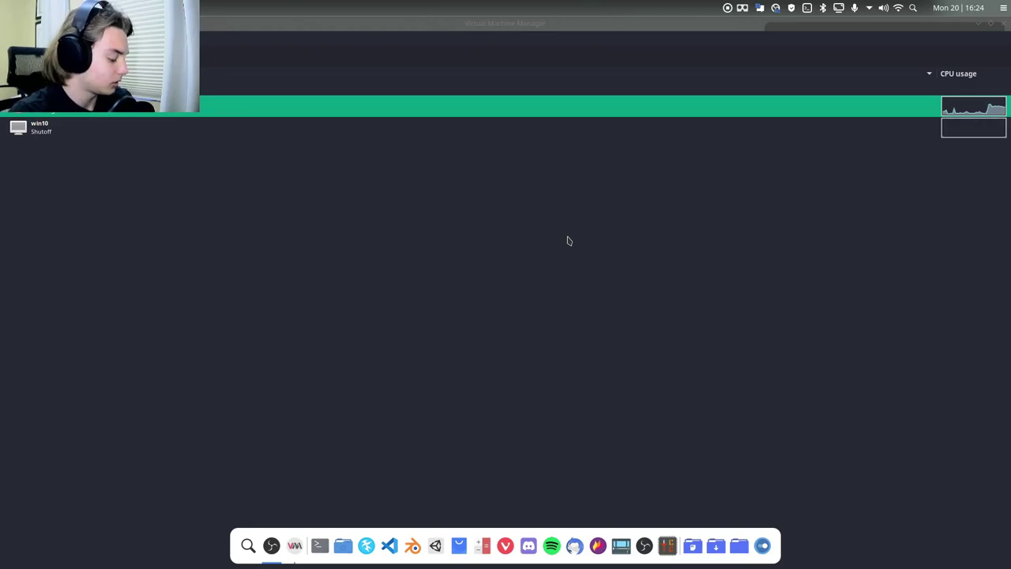
{"action": "key", "text": "alt+space"}
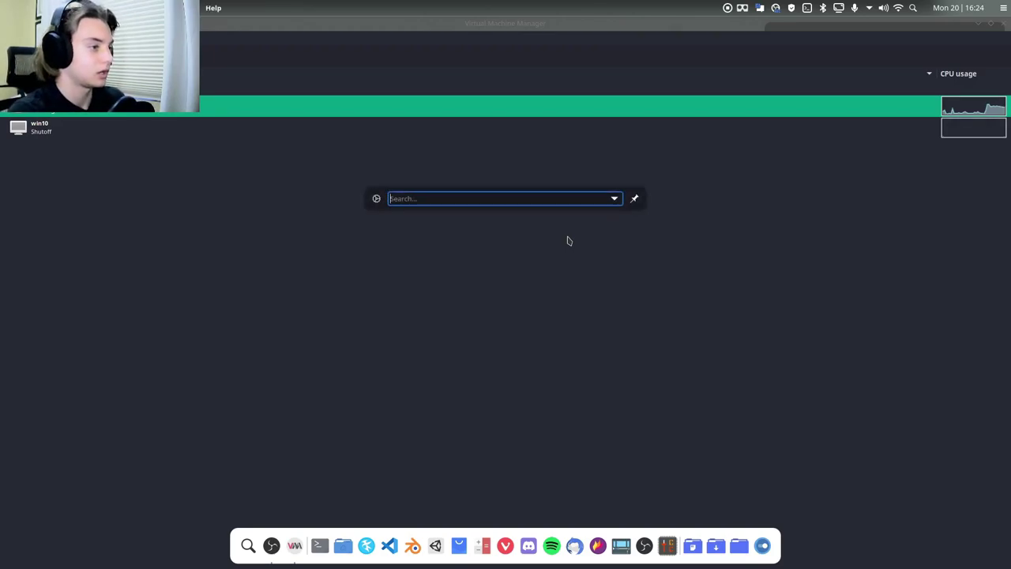
{"action": "type", "text": "alvr"}
{"action": "key", "text": "Return"}
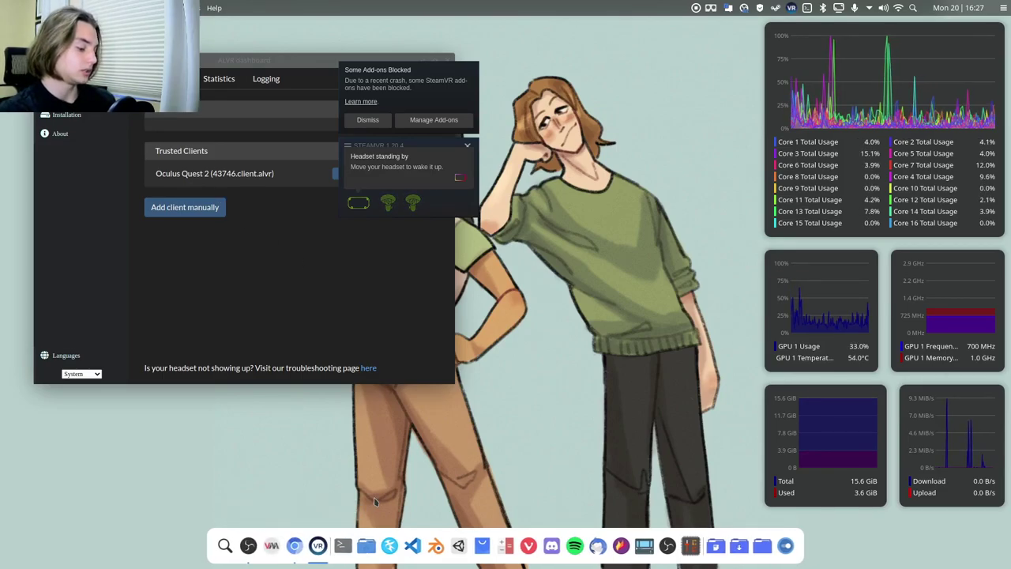
- Open a terminal on the host and launch No Man's Sky through Steam
{"action": "key", "text": "ctrl+alt+t"}
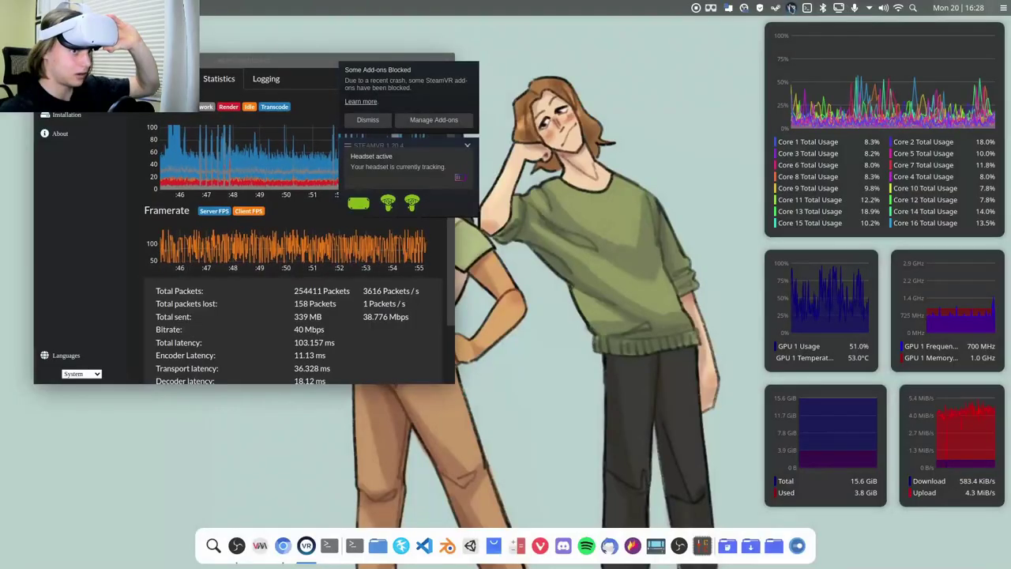
{"action": "left_click", "coordinate": [776, 8]}
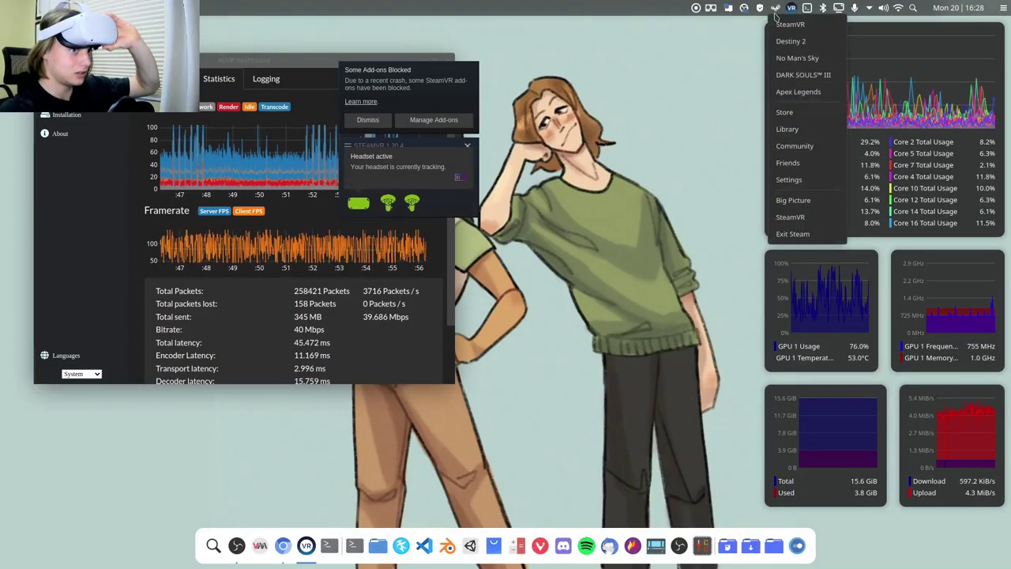
{"action": "left_click", "coordinate": [798, 58]}
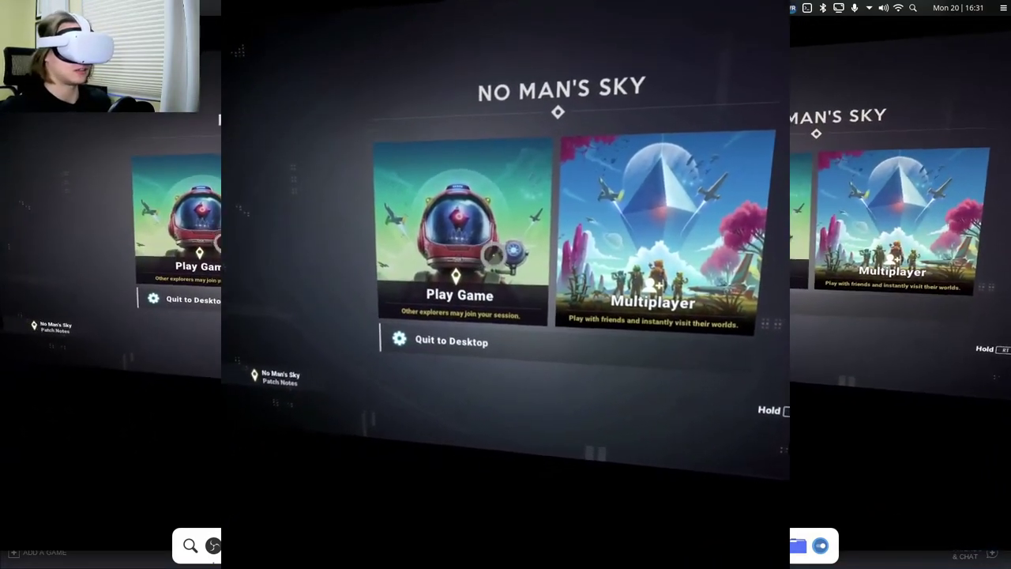
- Choose Play Game in No Man's Sky and load the existing Normal save
{"action": "left_click", "coordinate": [503, 250]}
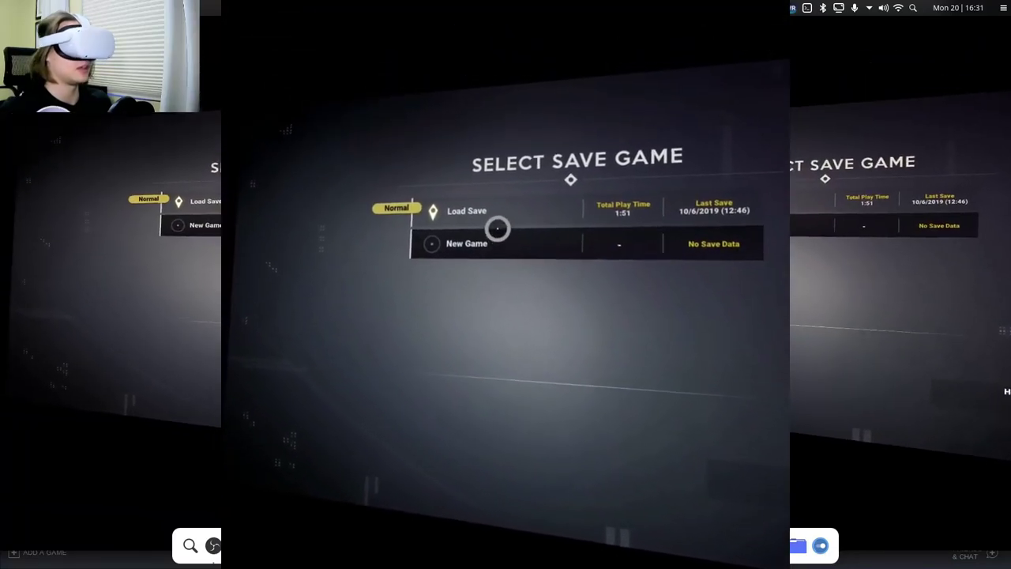
{"action": "left_click", "coordinate": [481, 212]}
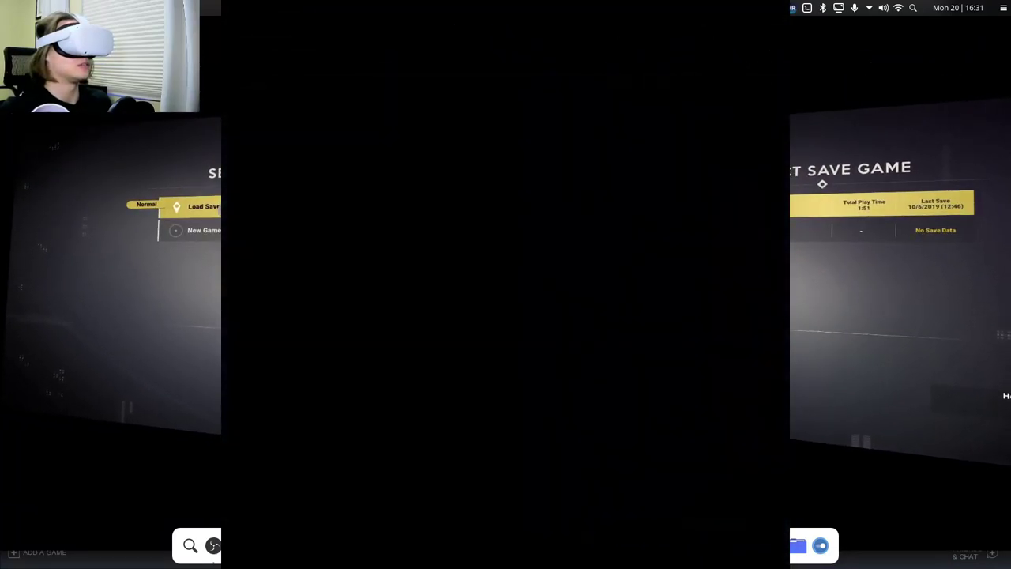